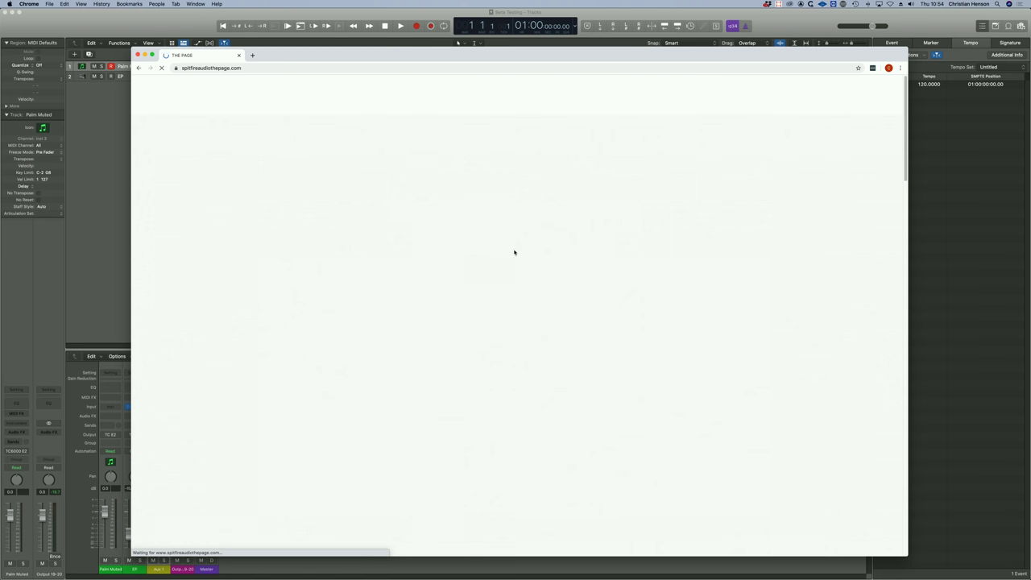
# - Scroll down the Spitfire Audio site and go to its Templates page with the Pro, Discover and Core tiles
pyautogui.scroll(-10, 460, 226)
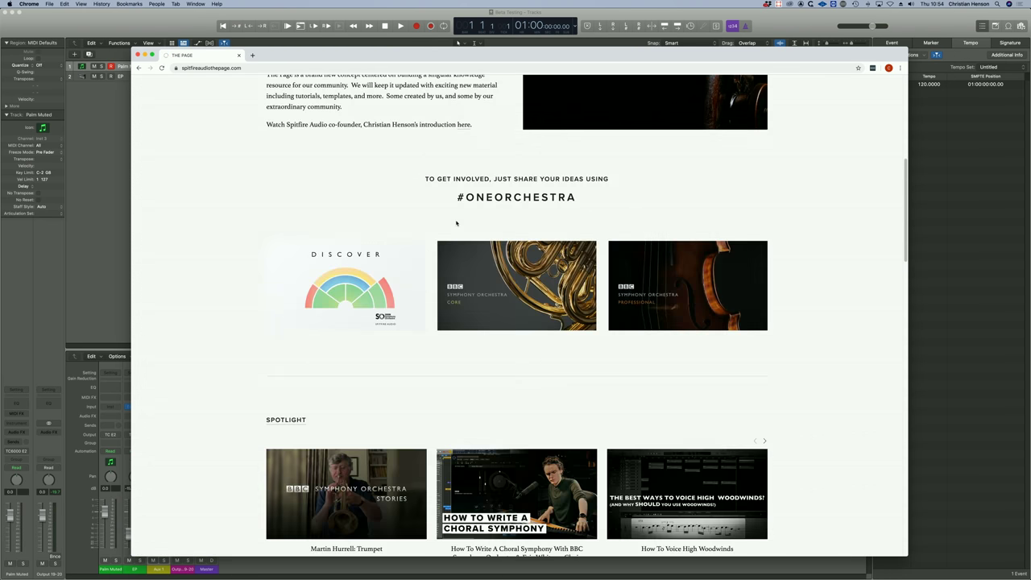
pyautogui.click(495, 326)
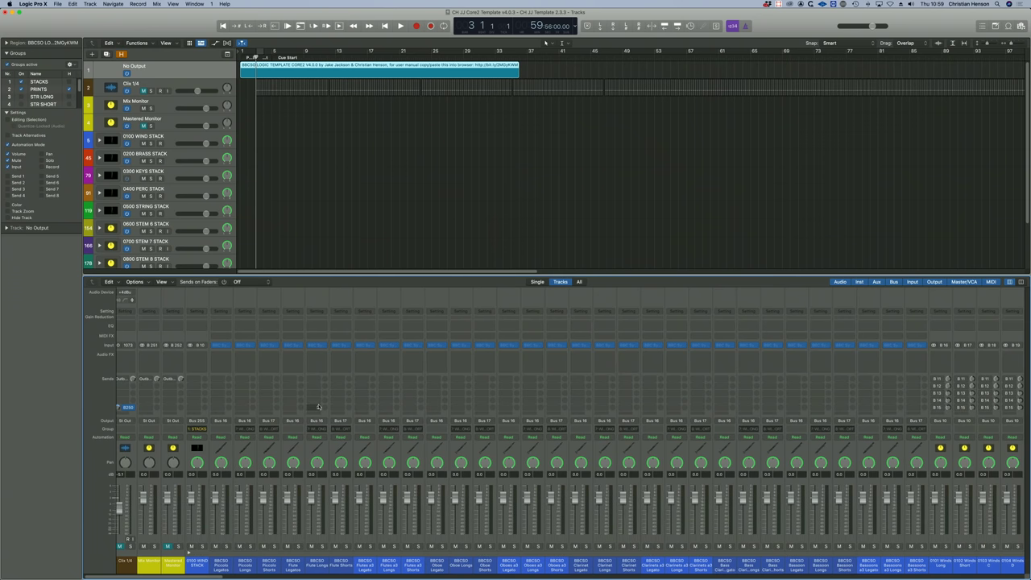
# - Route the Mix Monitor channel to Output 19-20 (TC E2) and expand the 0300 KEYS STACK
pyautogui.hscroll(10, 322, 407)
pyautogui.hscroll(-15, 323, 407)
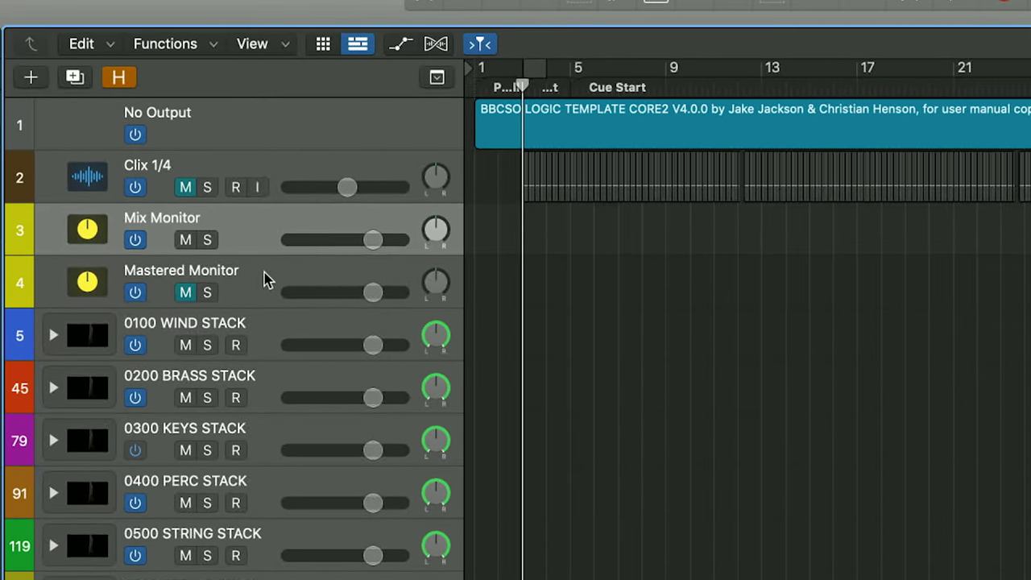
pyautogui.click(237, 235)
pyautogui.click(244, 227)
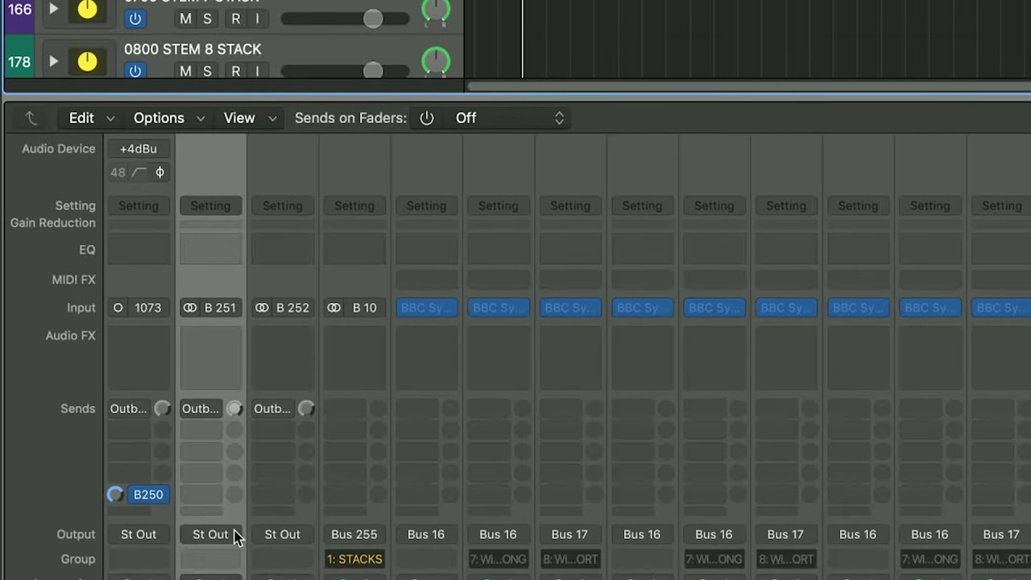
pyautogui.click(236, 537)
pyautogui.moveTo(272, 173)
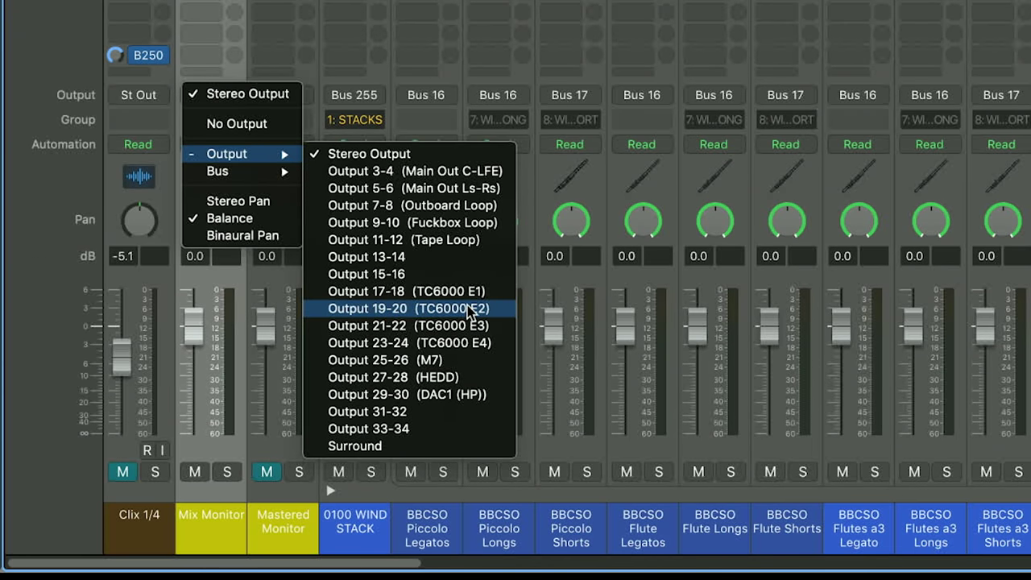
pyautogui.click(471, 308)
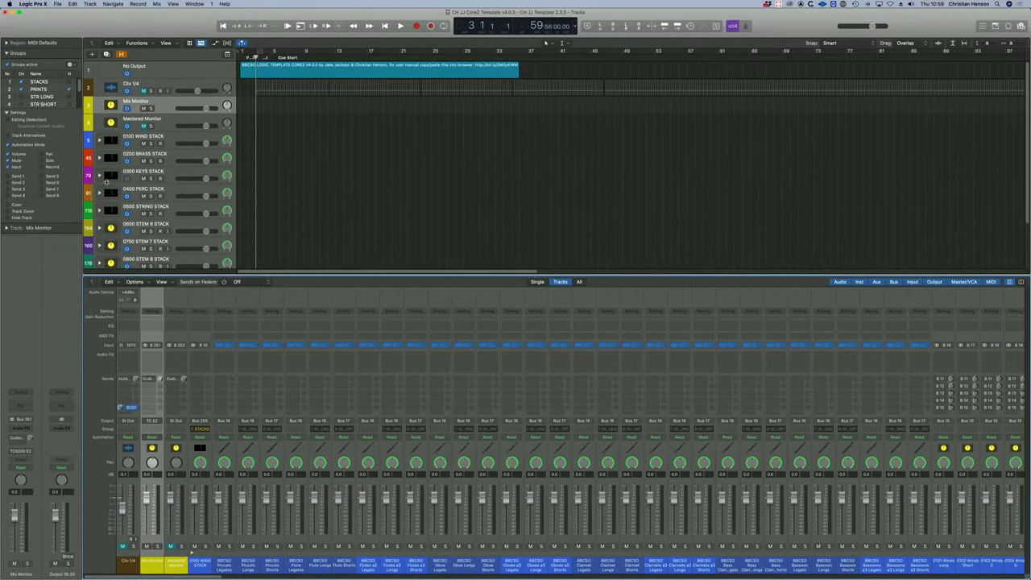
pyautogui.click(99, 175)
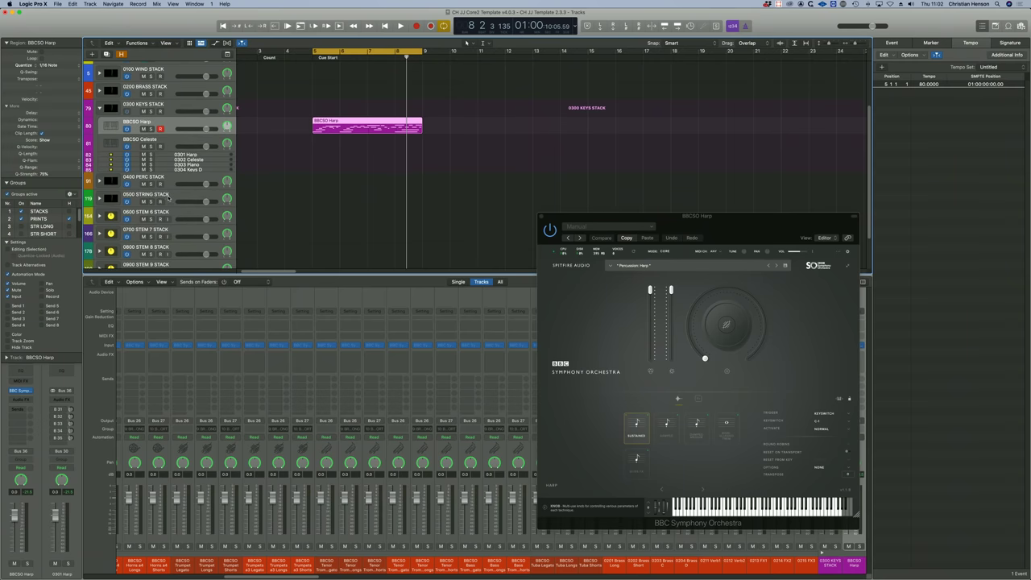
# - Expand the 0500 STRING STACK and scroll through its string tracks to the celli
pyautogui.click(168, 196)
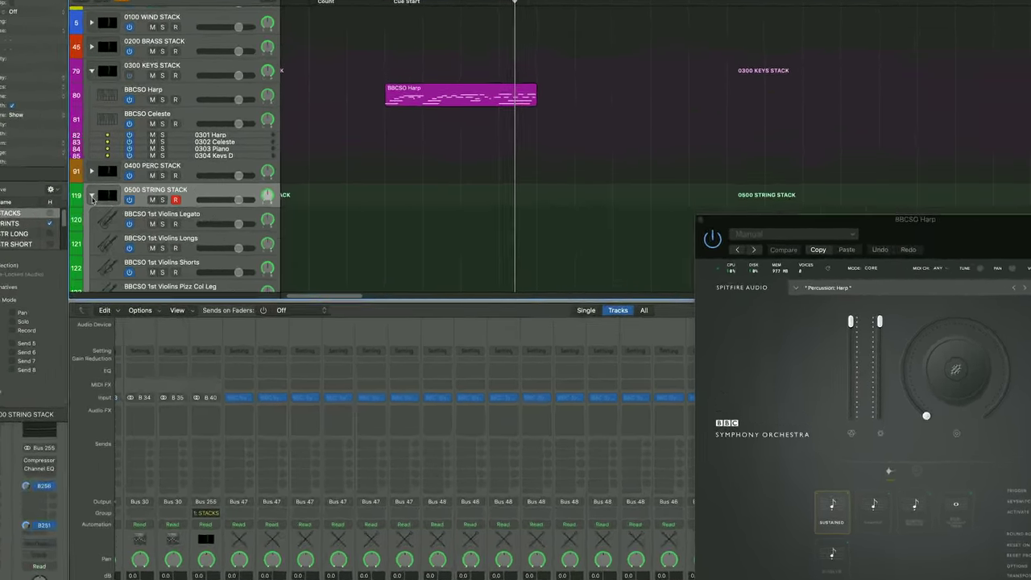
pyautogui.scroll(-15, 320, 53)
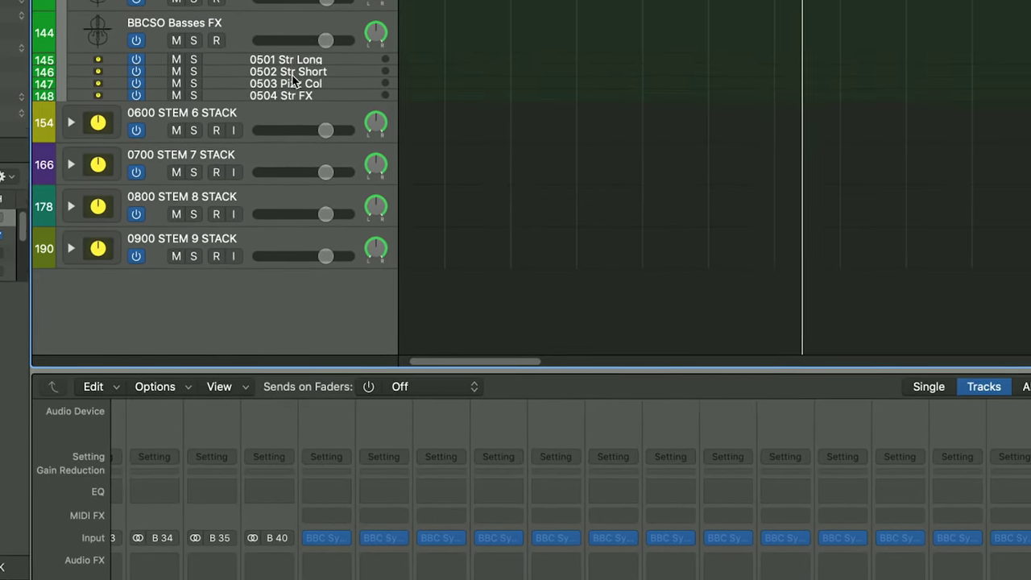
pyautogui.scroll(5, 282, 80)
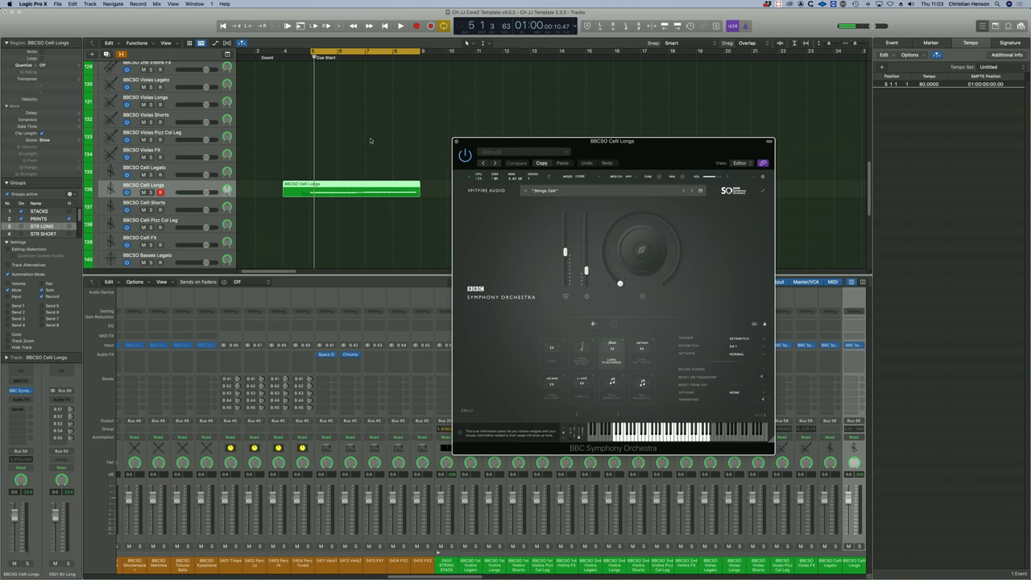
pyautogui.scroll(20, 369, 159)
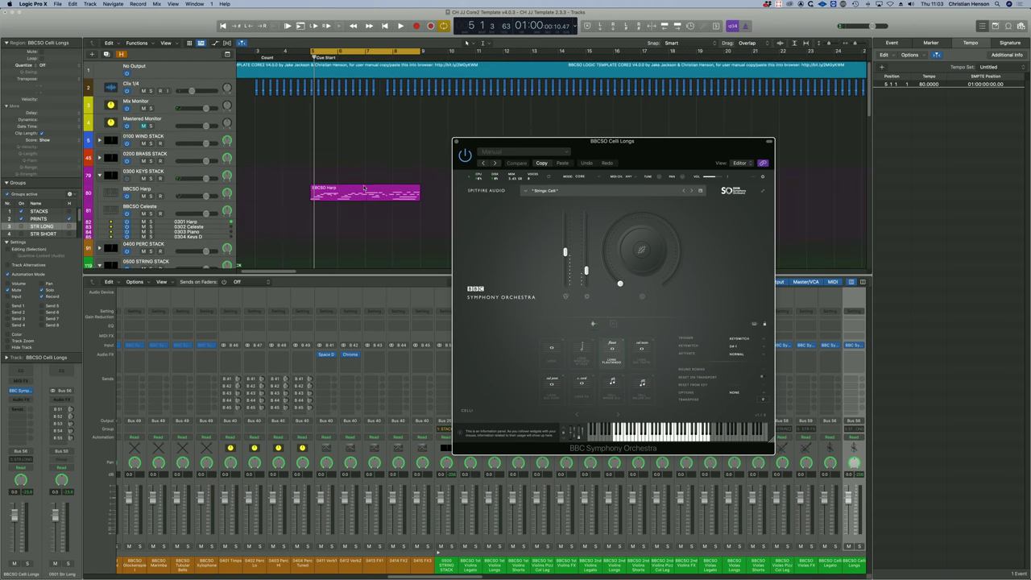
pyautogui.click(364, 187)
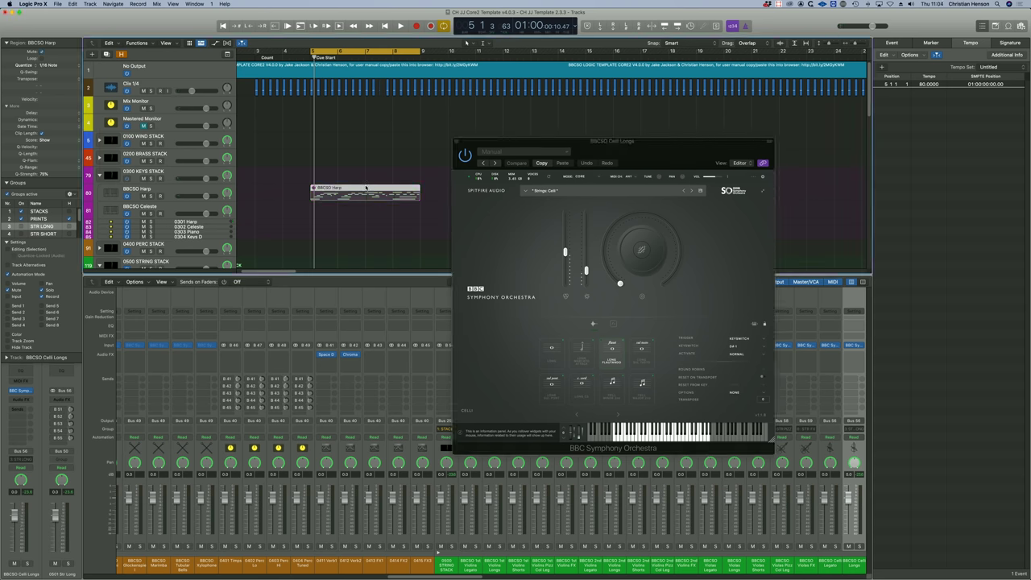
pyautogui.scroll(-20, 369, 187)
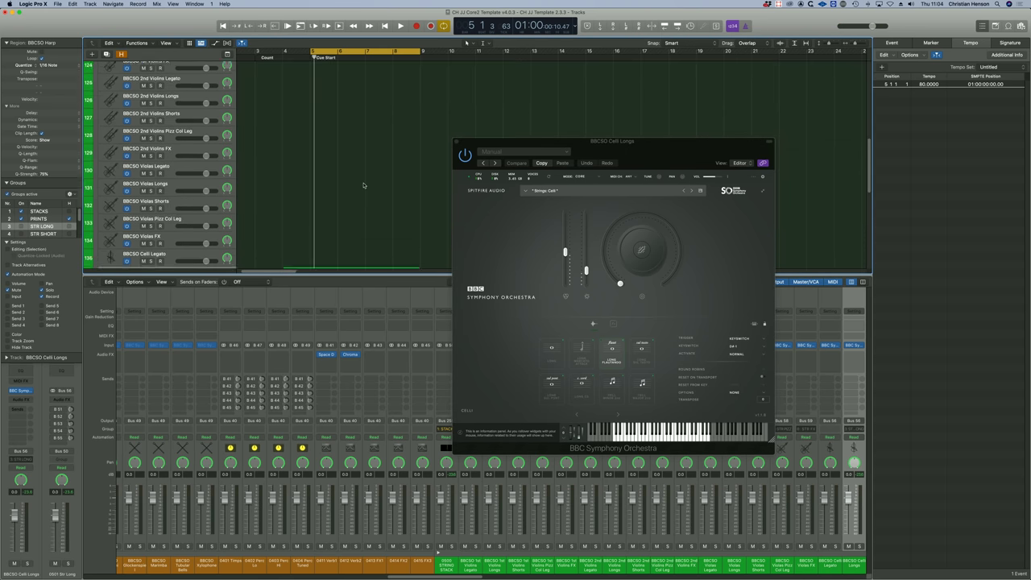
pyautogui.scroll(2, 363, 185)
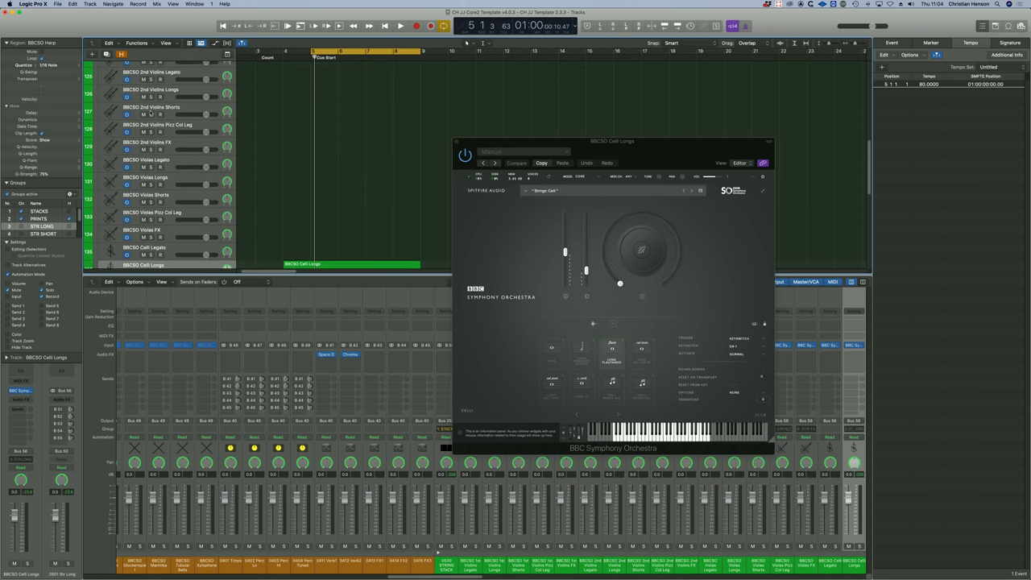
pyautogui.scroll(2, 188, 207)
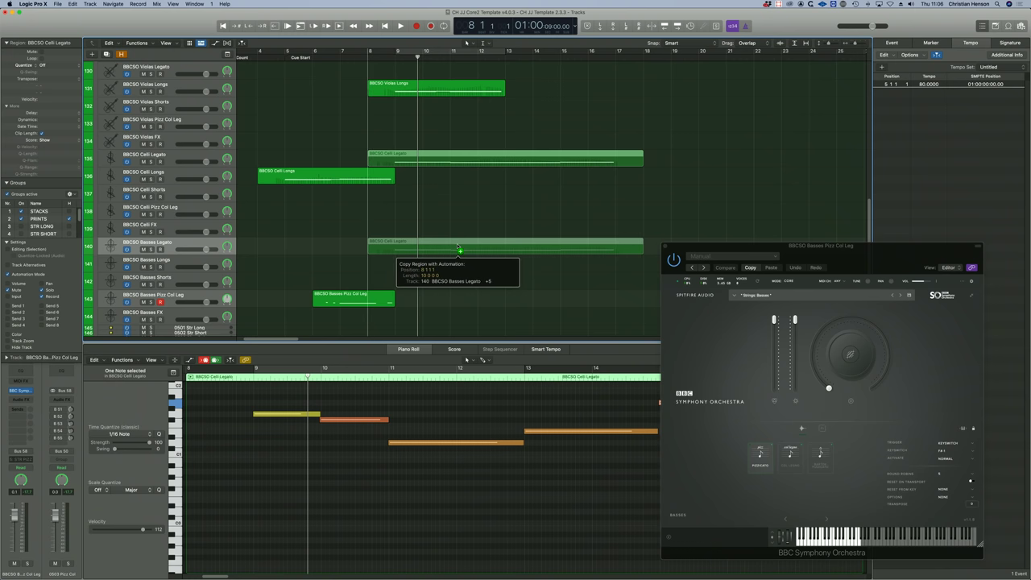
# - Transpose the Celli Legato region on BBCSO Basses Legato to -12 in the Region inspector
pyautogui.click(505, 241)
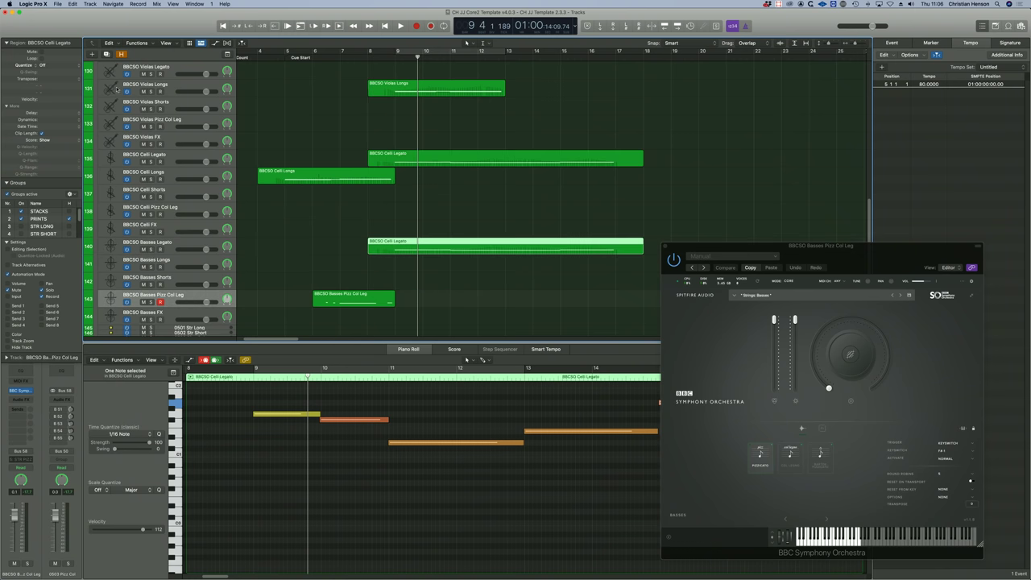
pyautogui.moveTo(48, 86); pyautogui.dragTo(47, 95)
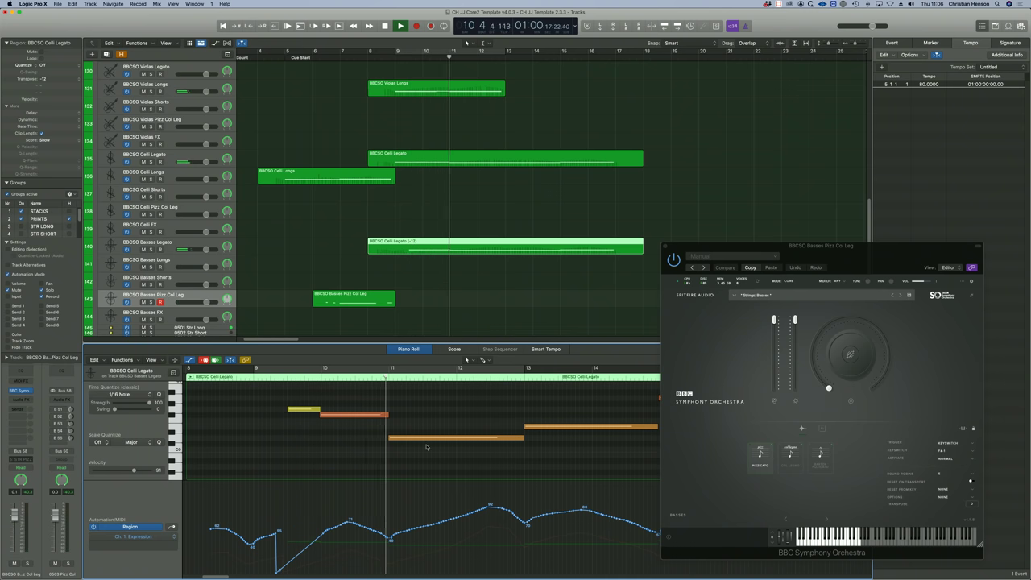
# - Select the pair of long notes at bar 11 and sharply lower their velocity
pyautogui.moveTo(414, 394); pyautogui.dragTo(390, 415)
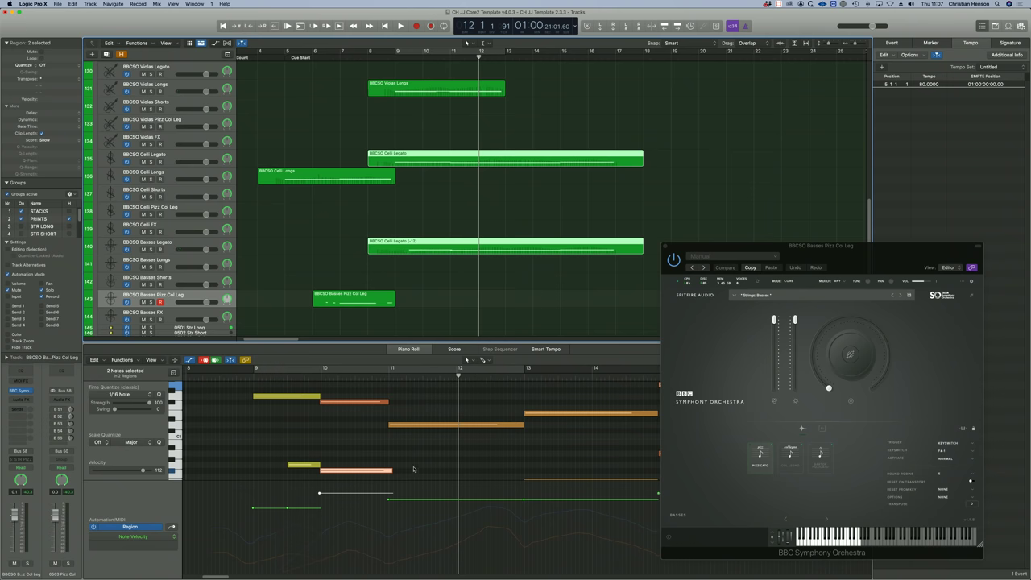
pyautogui.scroll(-1, 411, 460)
pyautogui.moveTo(398, 393)
pyautogui.mouseDown()
pyautogui.moveTo(415, 480)
pyautogui.moveTo(401, 401)
pyautogui.mouseUp()
pyautogui.scroll(3, 399, 402)
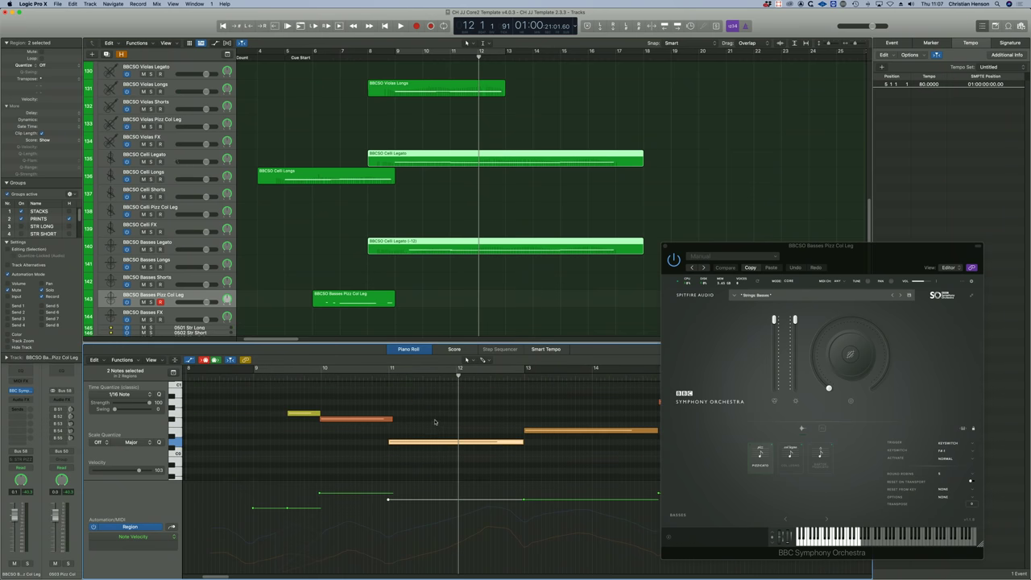
pyautogui.moveTo(419, 445); pyautogui.dragTo(420, 528)
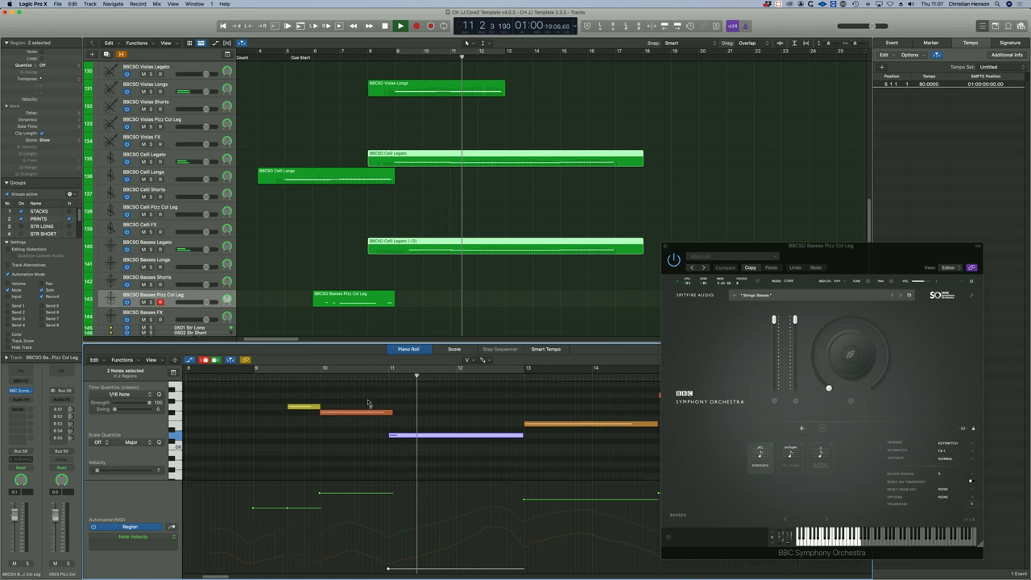
# - Trim the two long notes to start slightly later, then record-arm BBCSO 1st Violins FX
pyautogui.scroll(-3, 368, 403)
pyautogui.scroll(3, 373, 404)
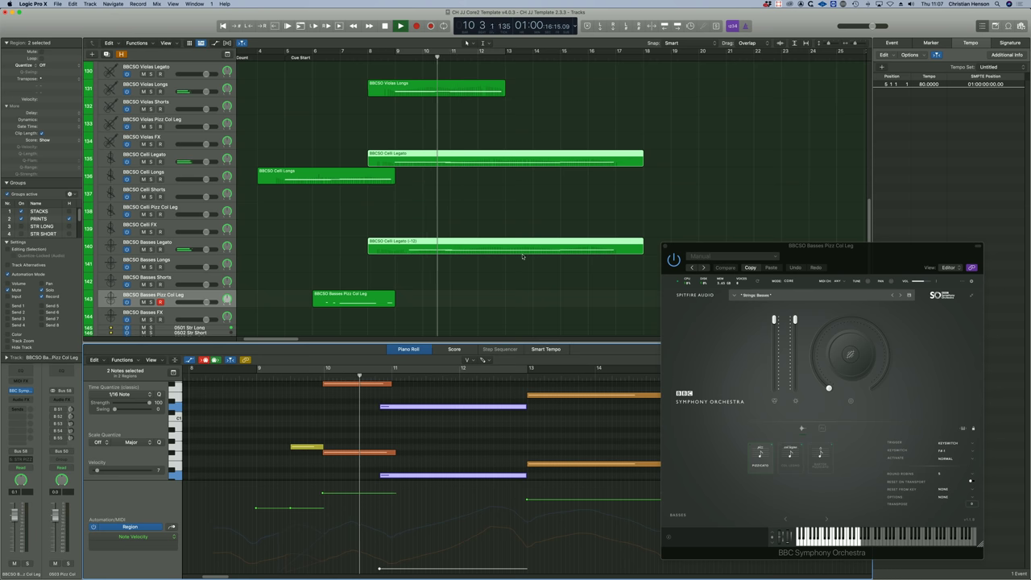
pyautogui.scroll(8, 465, 165)
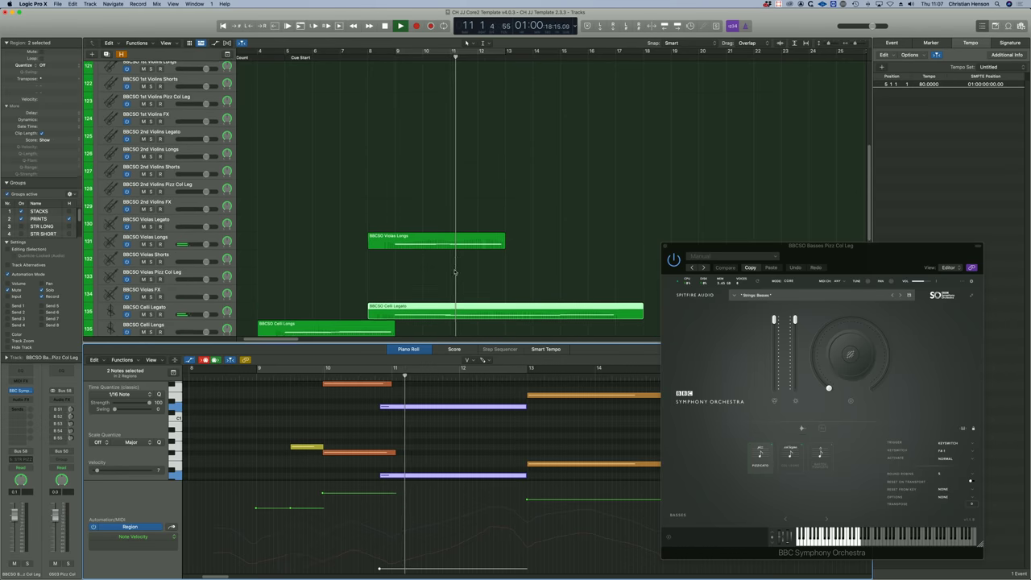
pyautogui.press('space')
pyautogui.moveTo(382, 405); pyautogui.dragTo(386, 406)
pyautogui.scroll(1, 148, 164)
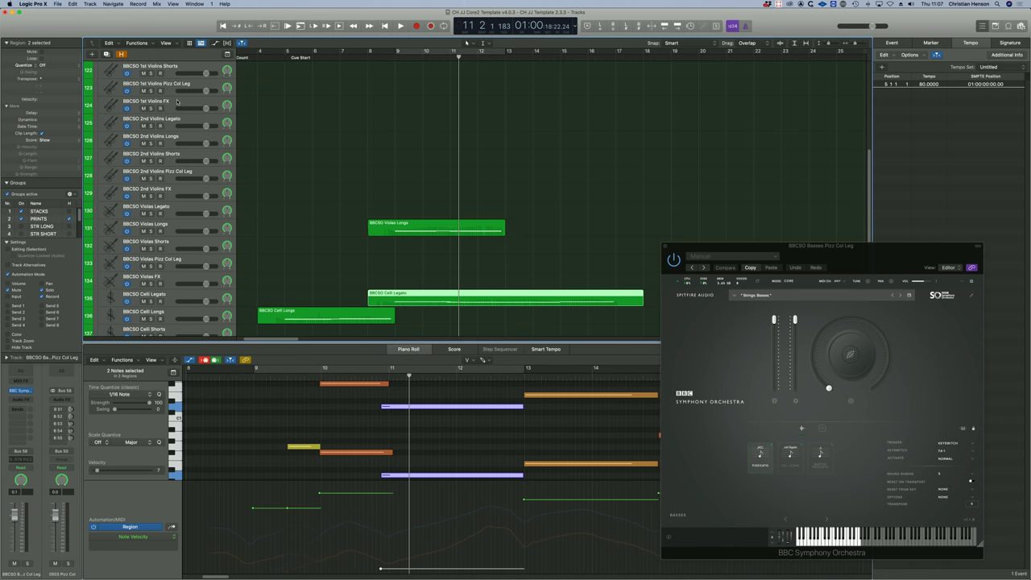
pyautogui.click(177, 101)
# - Start playback to audition the 1st Violins Shorts instrument
pyautogui.press('space')
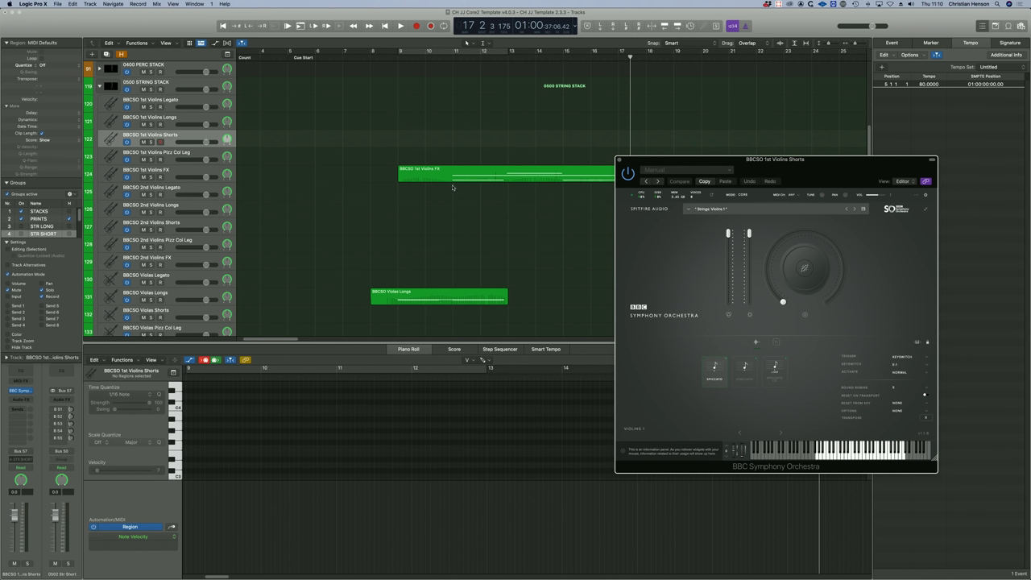
# - Switch the 1st Violins FX instrument from Tremolo Sul Pont to Long Harmonics
pyautogui.click(188, 169)
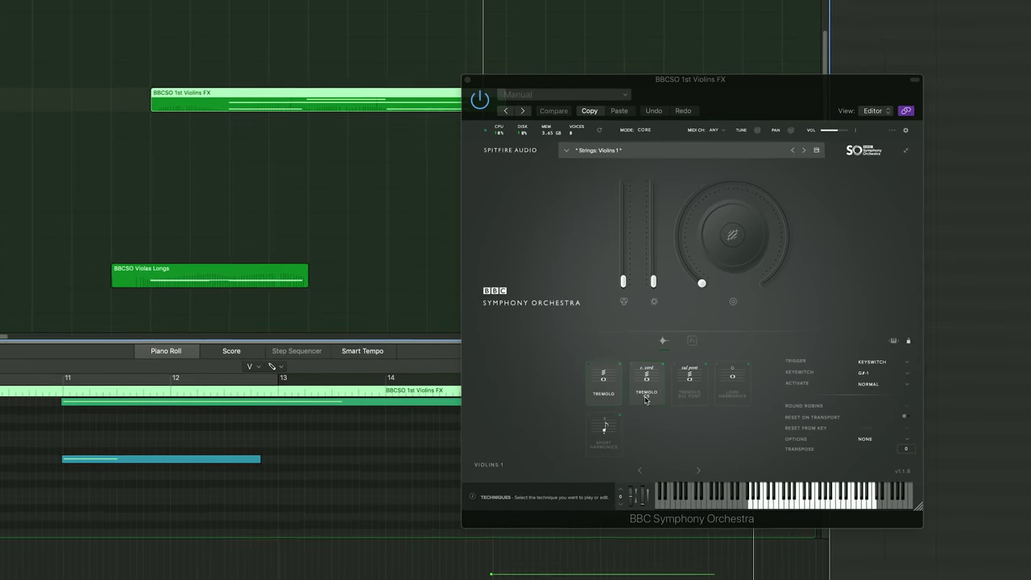
pyautogui.click(673, 409)
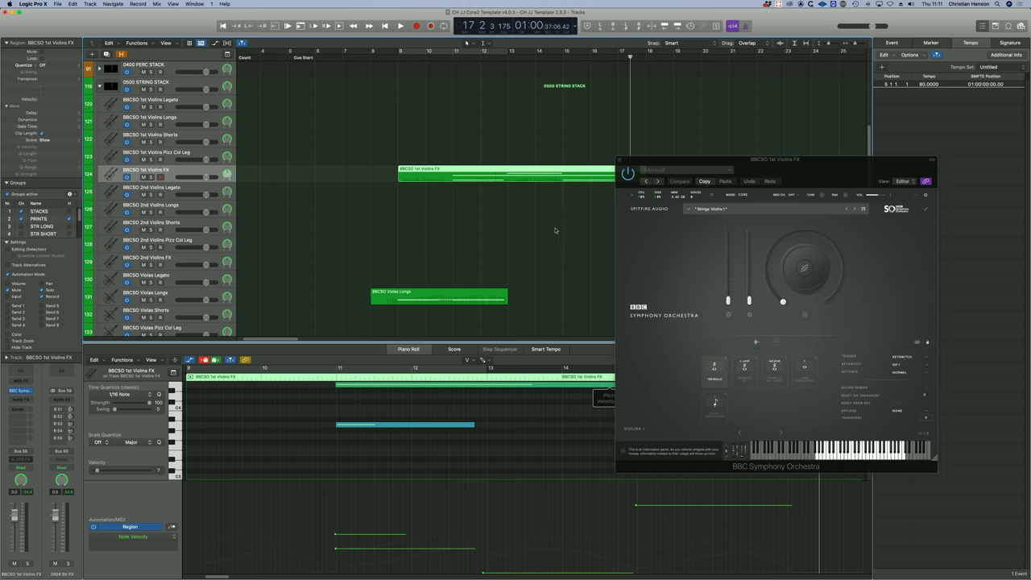
# - Duplicate the 1st Violins FX track with Cmd+D and start playback from bar 14
pyautogui.press('super+d')
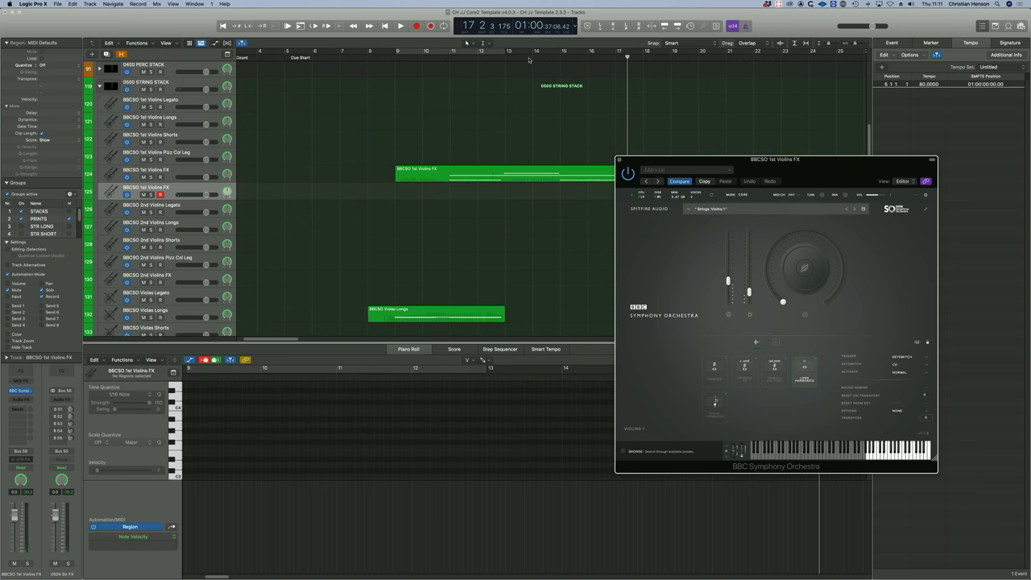
pyautogui.doubleClick(529, 58)
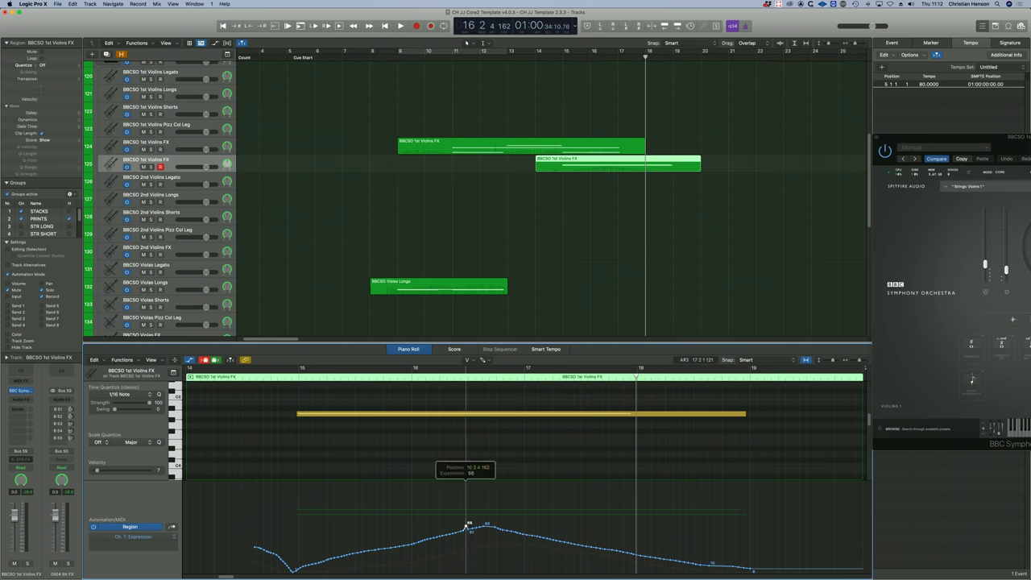
# - Turn on cycle playback looping bars 9 to 13
pyautogui.click(442, 53)
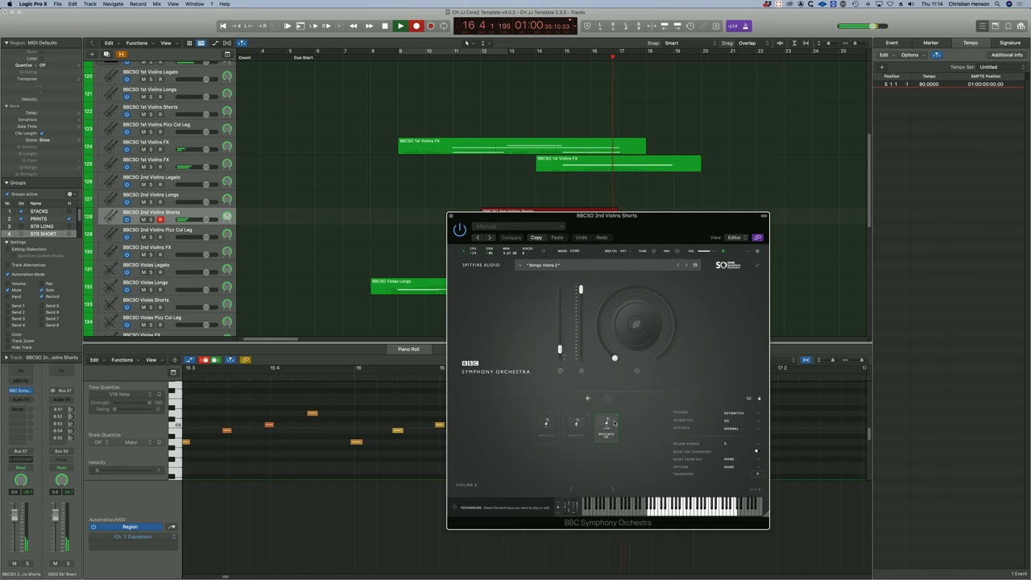
# - Finish recording the short-note 2nd Violins Shorts part
pyautogui.hotkey('shift', 'r')
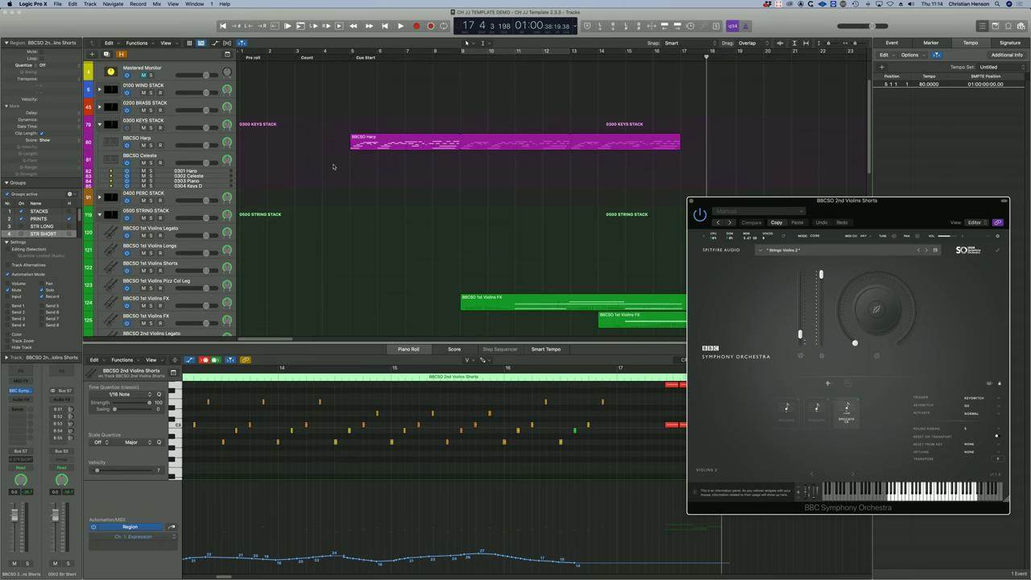
pyautogui.scroll(-15, 332, 167)
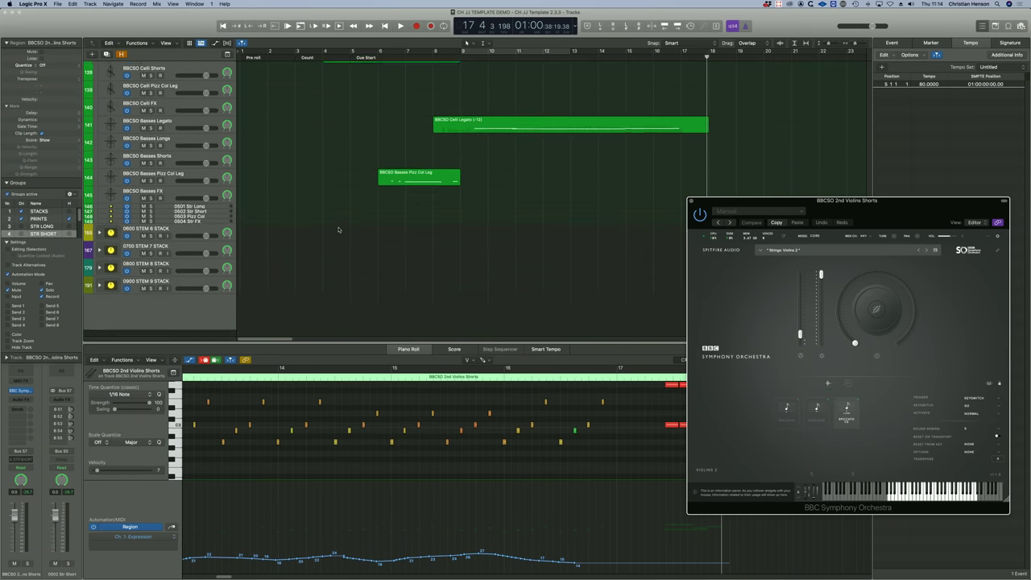
# - Expand the 0100 WIND STACK folder to reveal its clarinet and bassoon tracks
pyautogui.scroll(15, 160, 208)
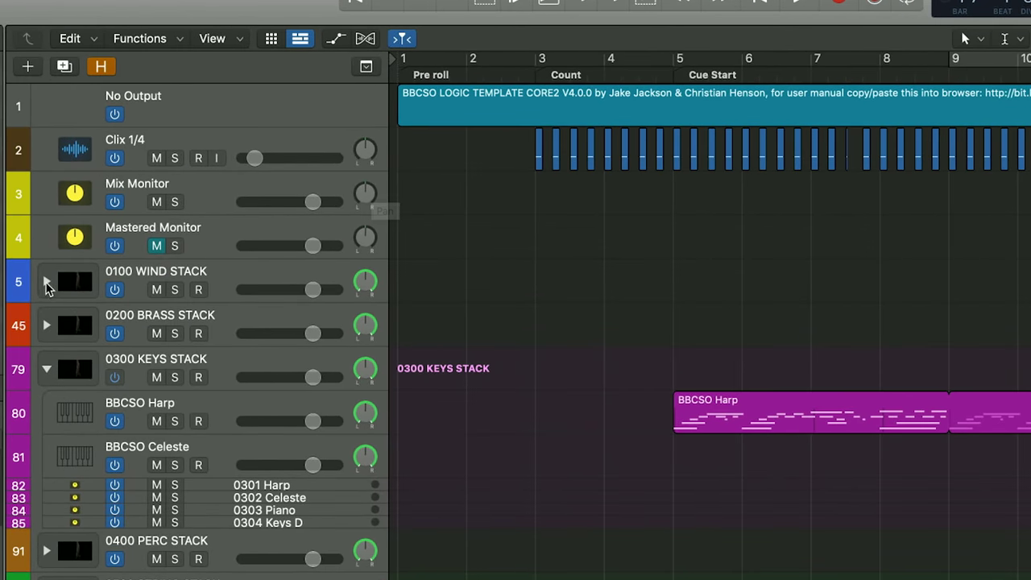
pyautogui.click(63, 237)
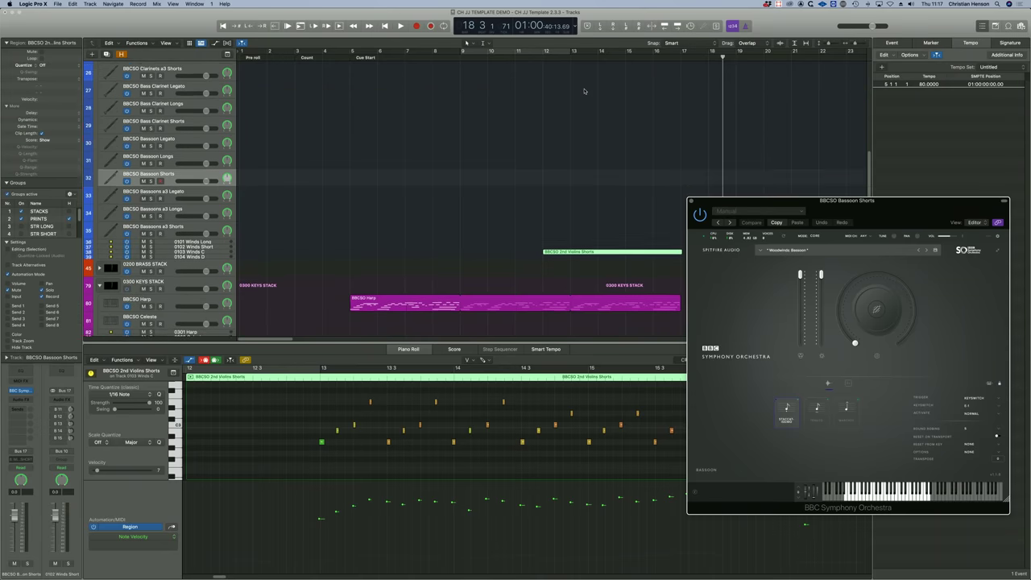
# - Copy the 2nd Violins Shorts region onto the Bassoons a3 Shorts track and solo it during playback
pyautogui.scroll(1, 578, 221)
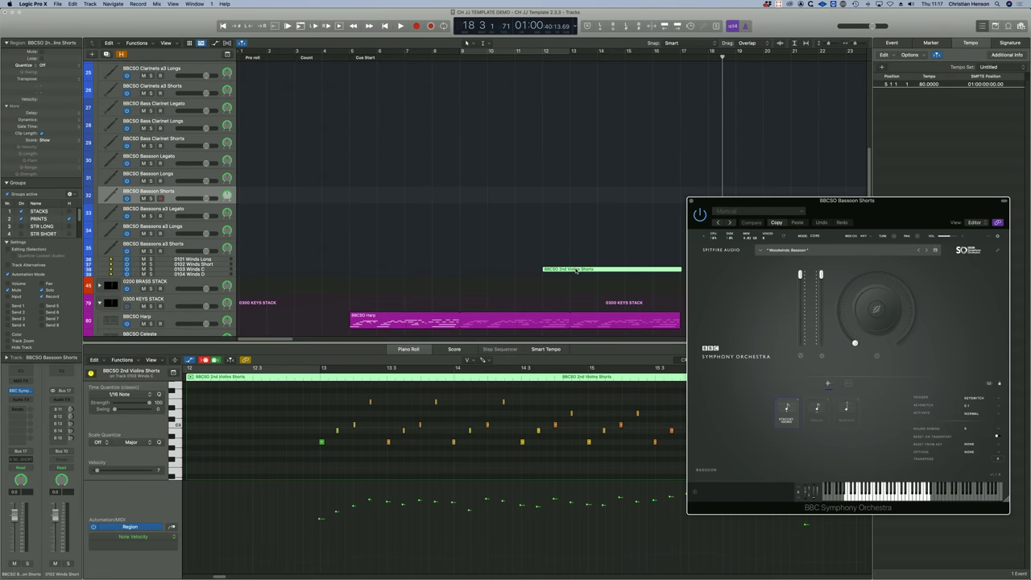
pyautogui.moveTo(573, 269); pyautogui.dragTo(575, 198)
pyautogui.press('space')
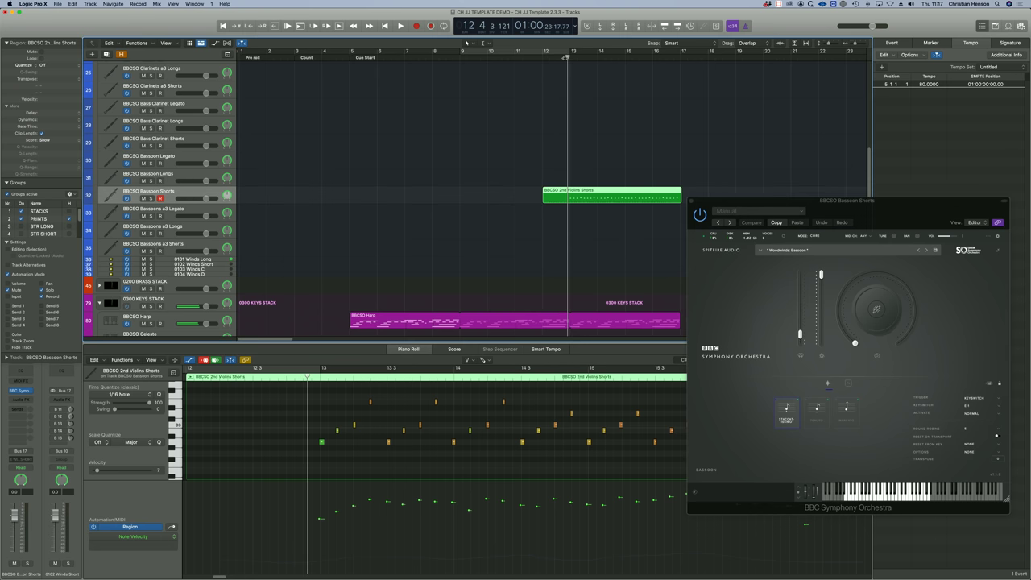
pyautogui.hotkey('ctrl', 's')
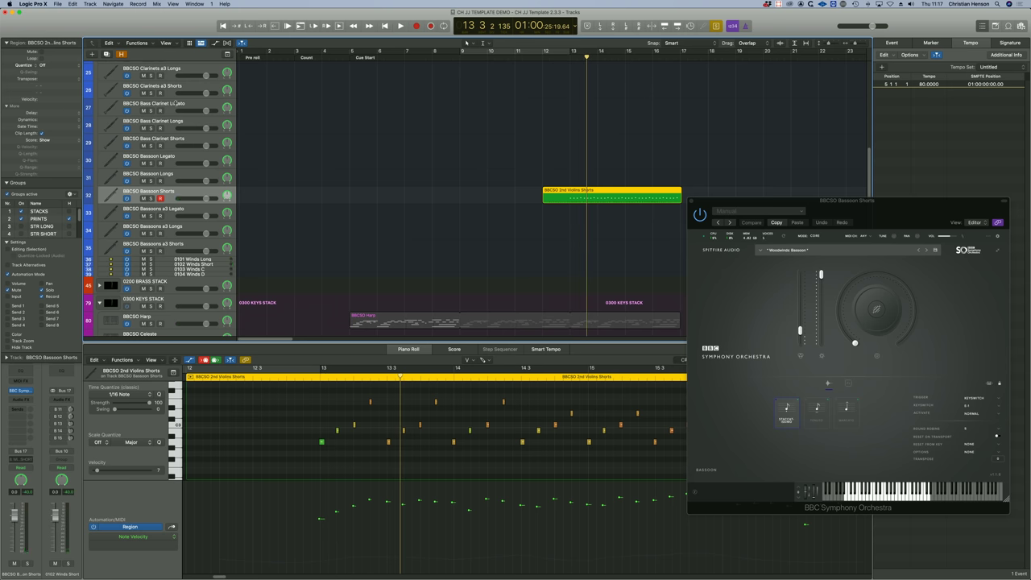
pyautogui.moveTo(564, 201); pyautogui.dragTo(566, 252)
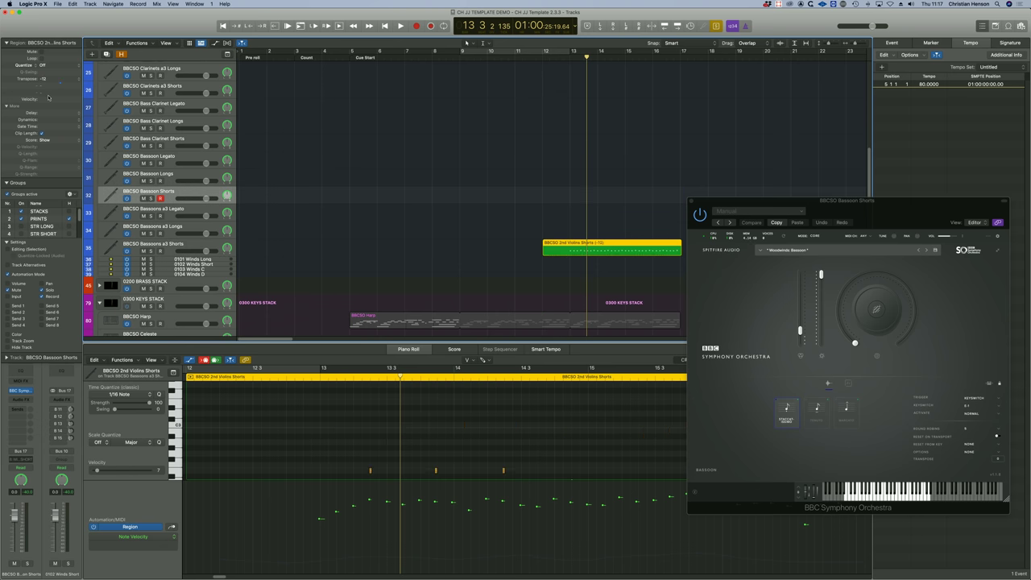
# - Replay the doubled phrase from just before it, then unsolo to hear the full mix
pyautogui.doubleClick(562, 60)
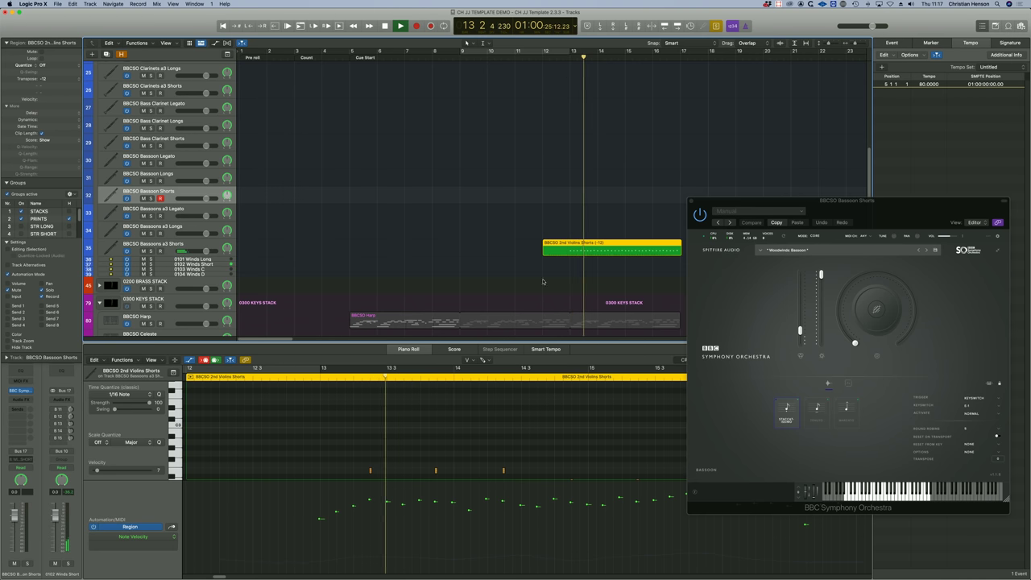
pyautogui.click(559, 58)
pyautogui.hotkey('ctrl', 's')
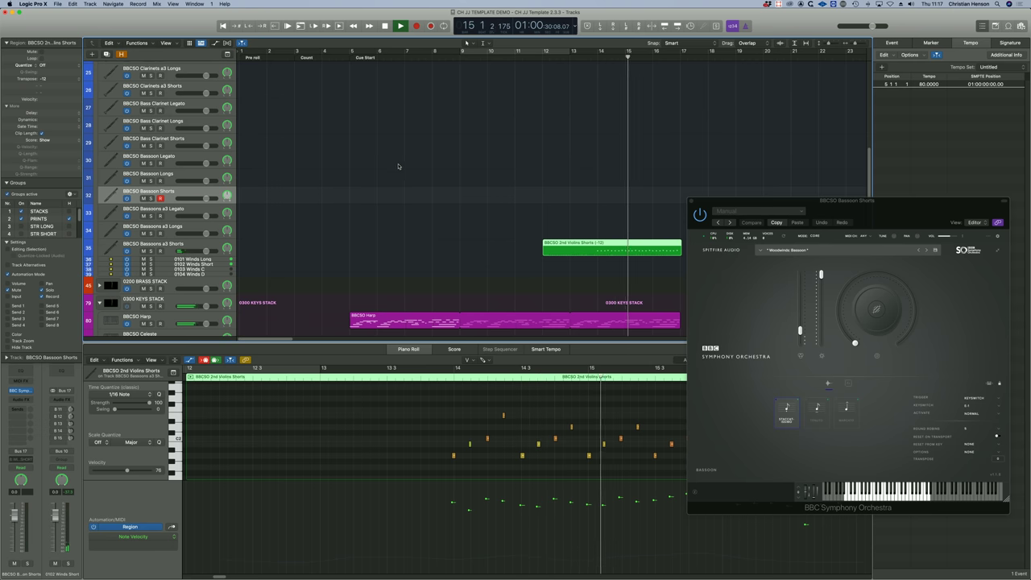
pyautogui.scroll(-1, 394, 165)
pyautogui.scroll(-20, 394, 165)
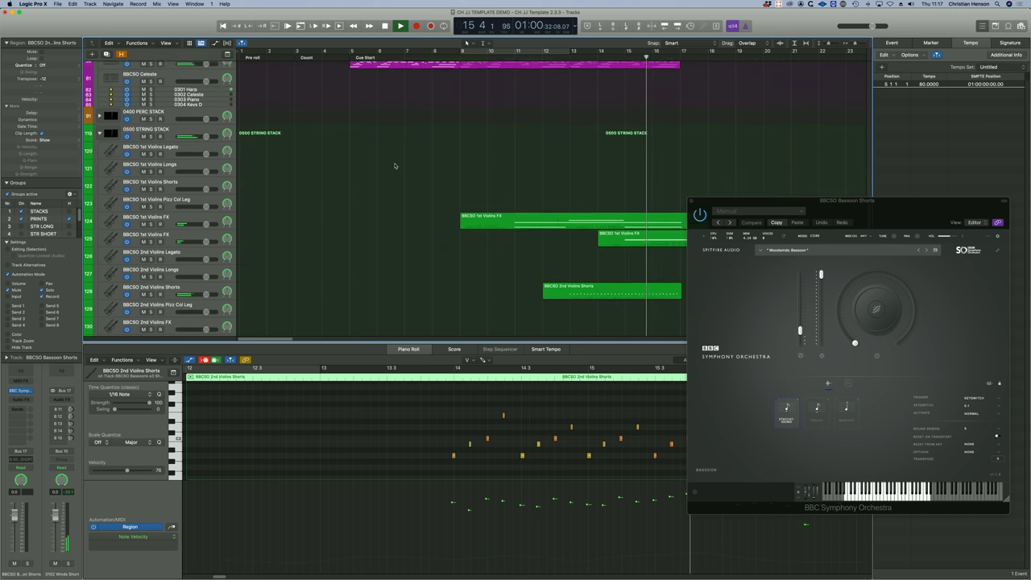
pyautogui.scroll(10, 394, 165)
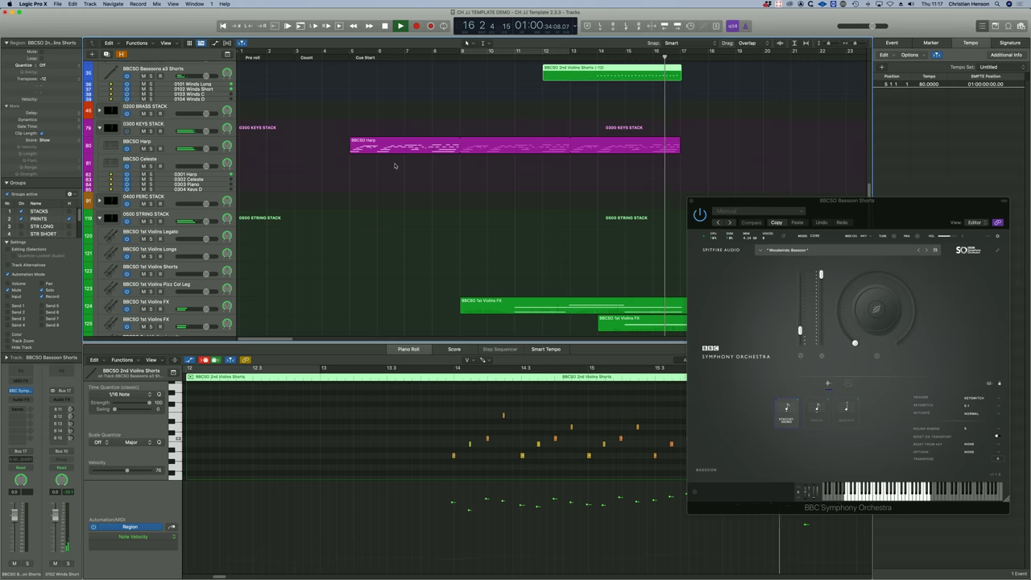
pyautogui.scroll(3, 394, 166)
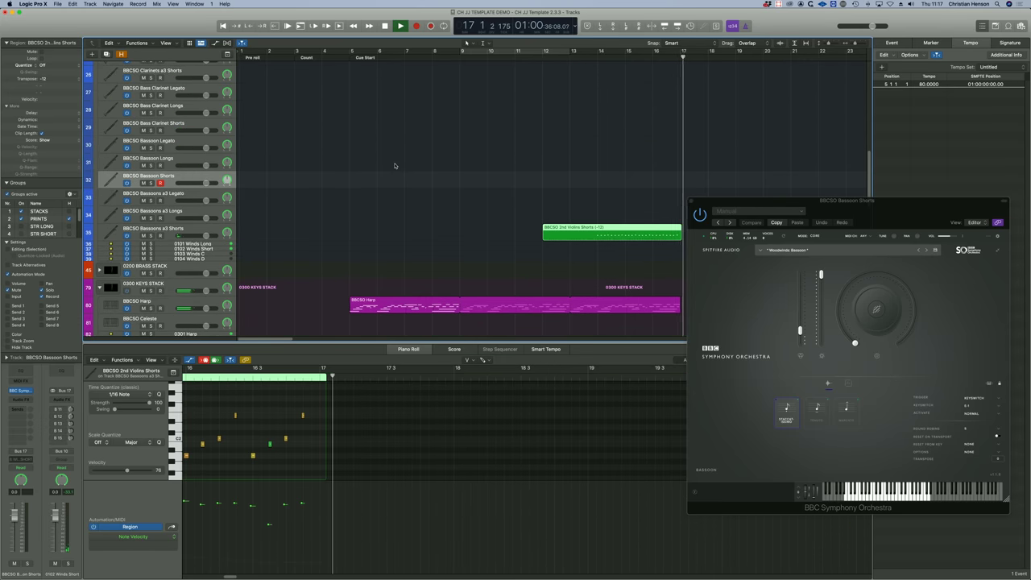
pyautogui.scroll(-5, 394, 165)
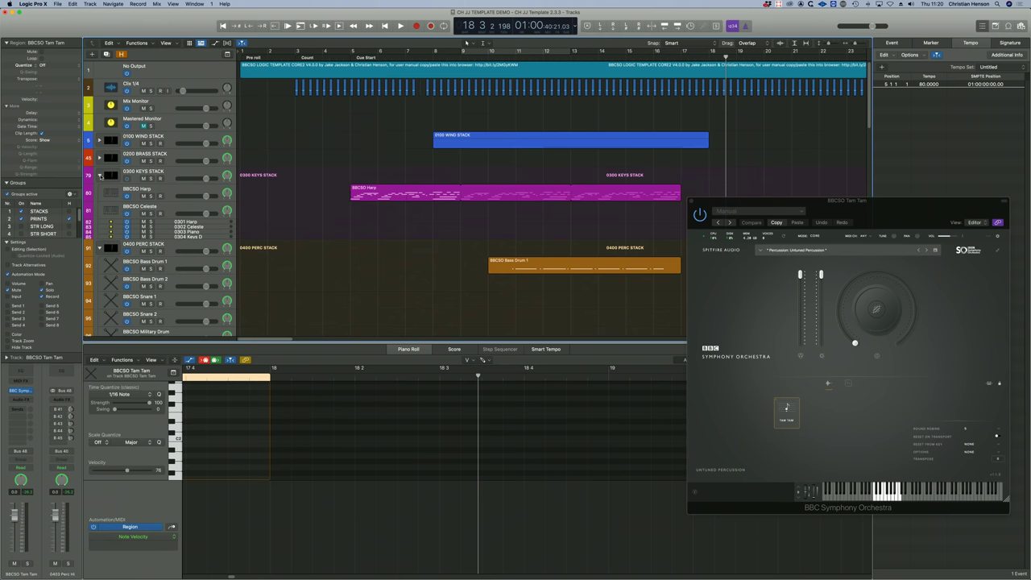
# - Collapse the 0300 KEYS, 0400 PERC and 0500 STRING STACK folders
pyautogui.click(100, 175)
pyautogui.click(100, 194)
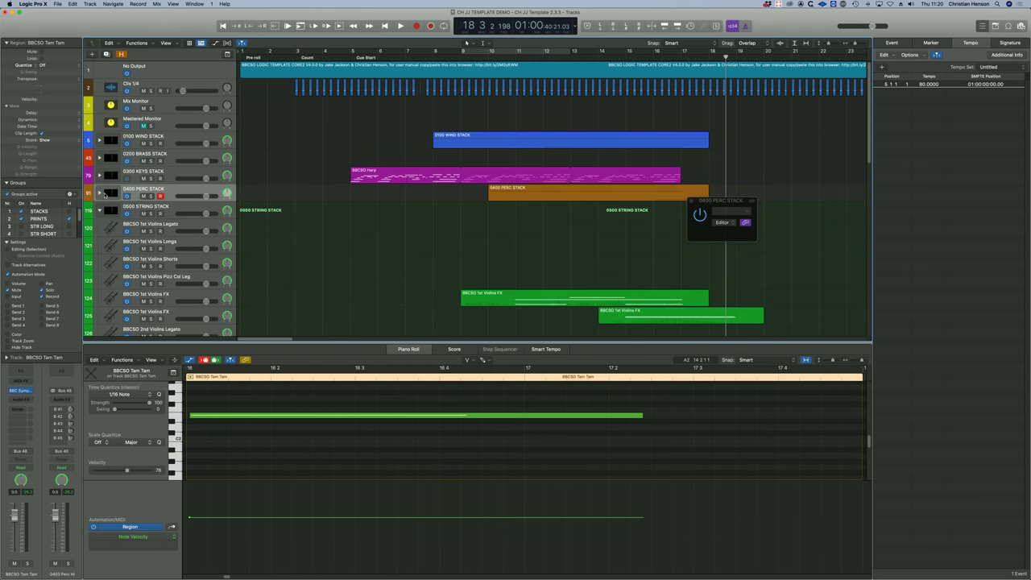
pyautogui.click(100, 211)
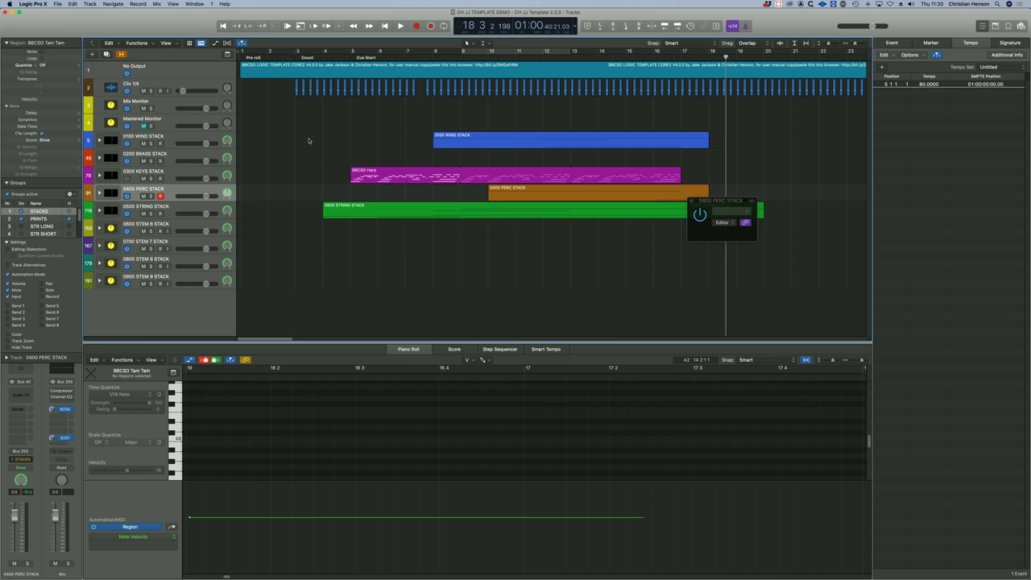
pyautogui.moveTo(230, 564)
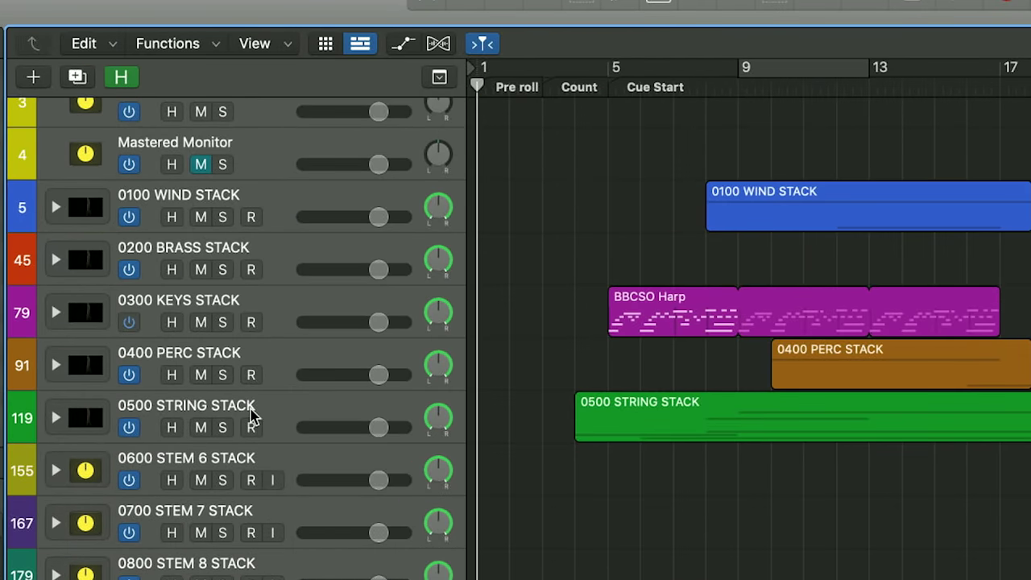
pyautogui.scroll(-15, 251, 417)
pyautogui.scroll(3, 251, 417)
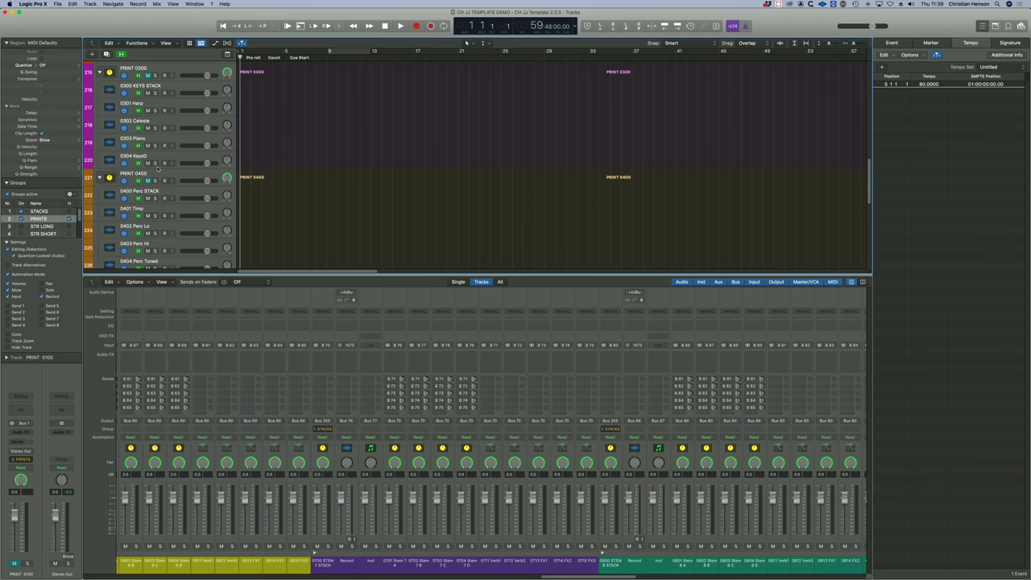
pyautogui.scroll(-2, 159, 167)
pyautogui.scroll(5, 158, 167)
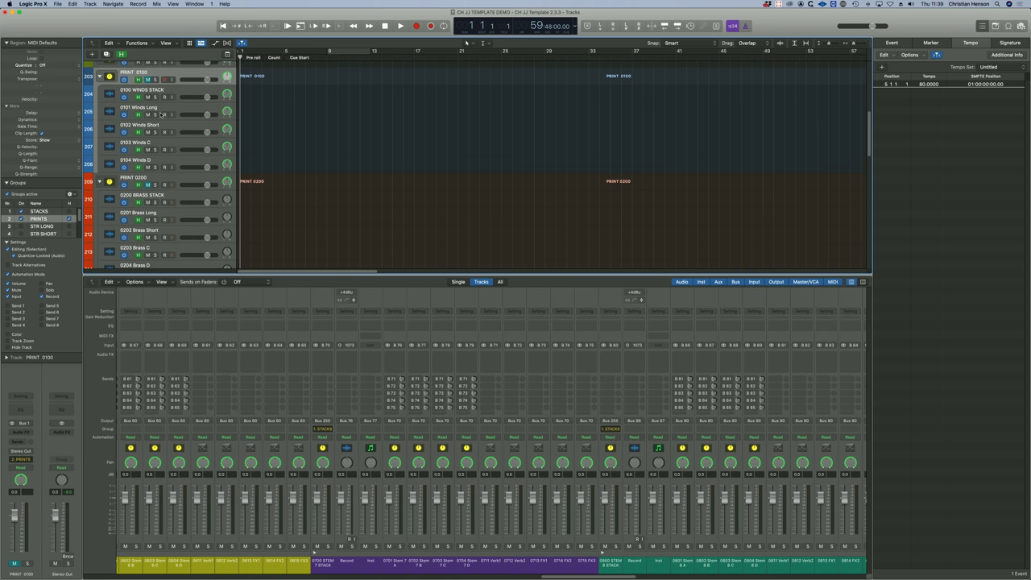
pyautogui.scroll(-10, 170, 121)
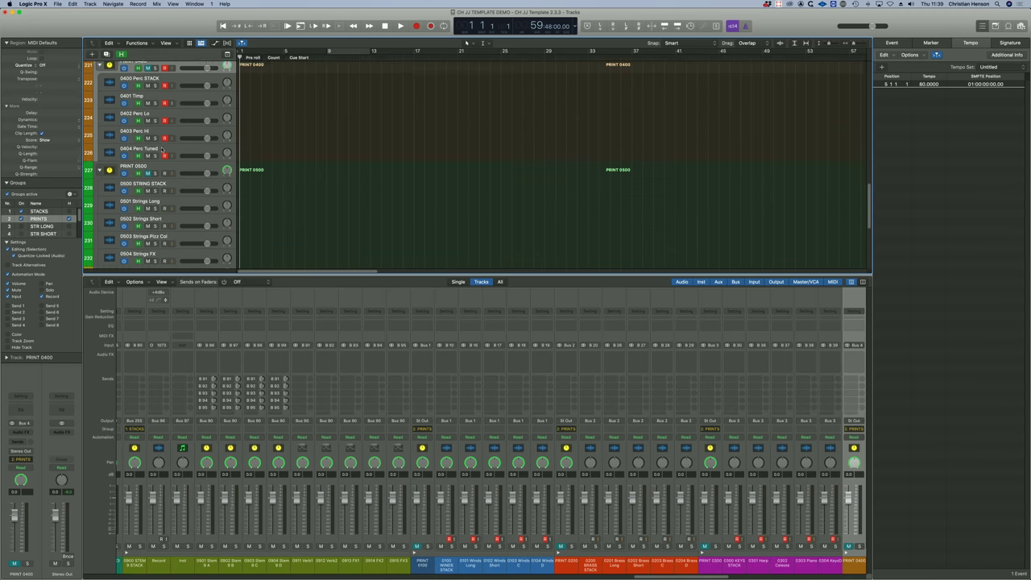
pyautogui.click(169, 157)
pyautogui.scroll(15, 170, 158)
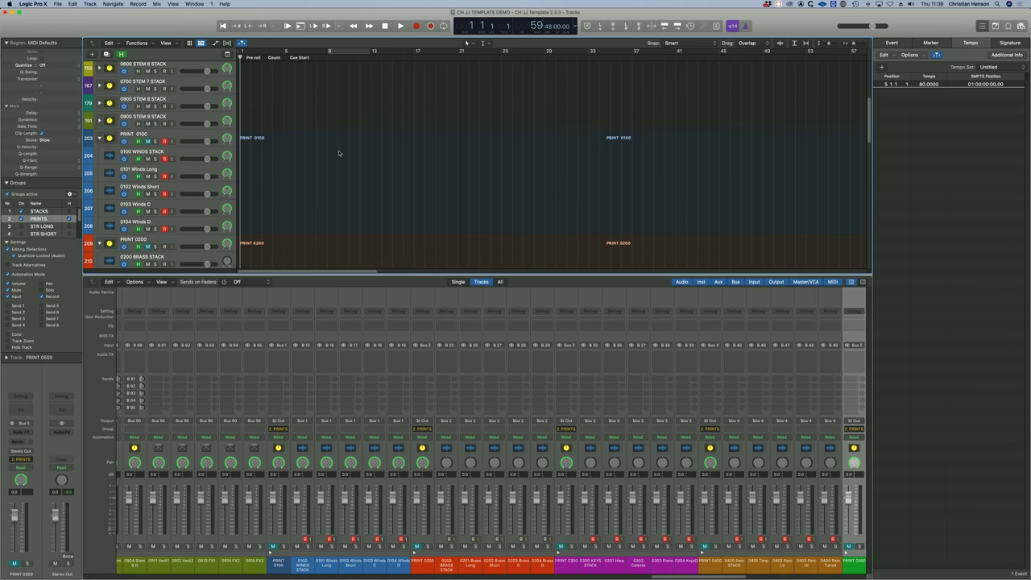
pyautogui.press('space')
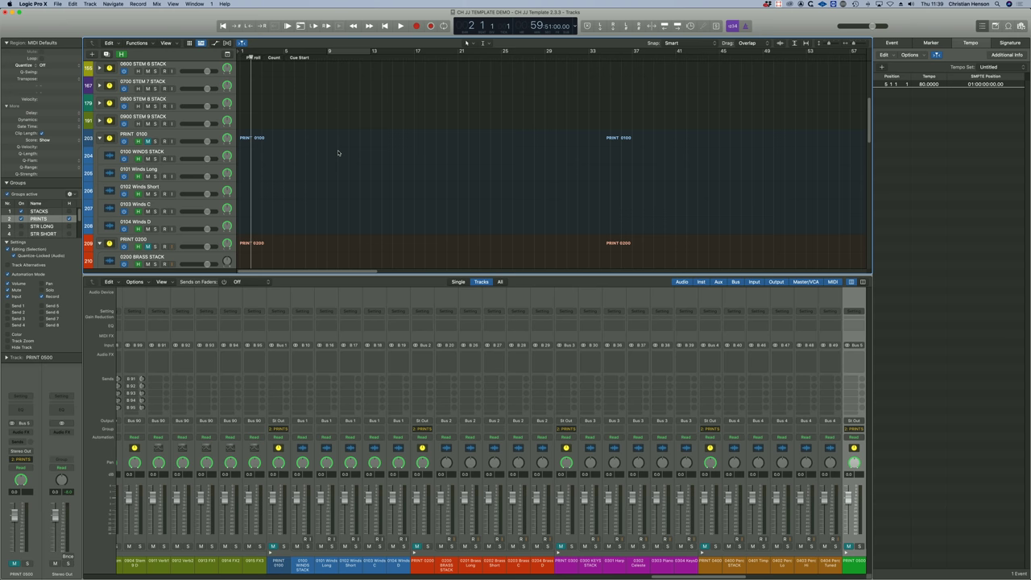
pyautogui.scroll(-10, 193, 154)
pyautogui.press('space')
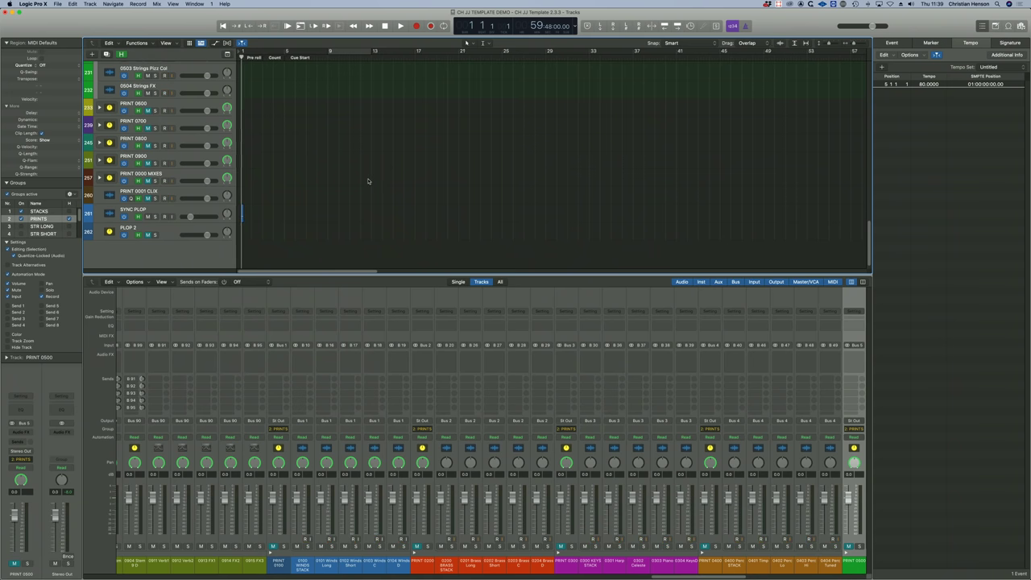
# - Start recording onto the armed PRINT tracks and watch the stems print
pyautogui.press('r')
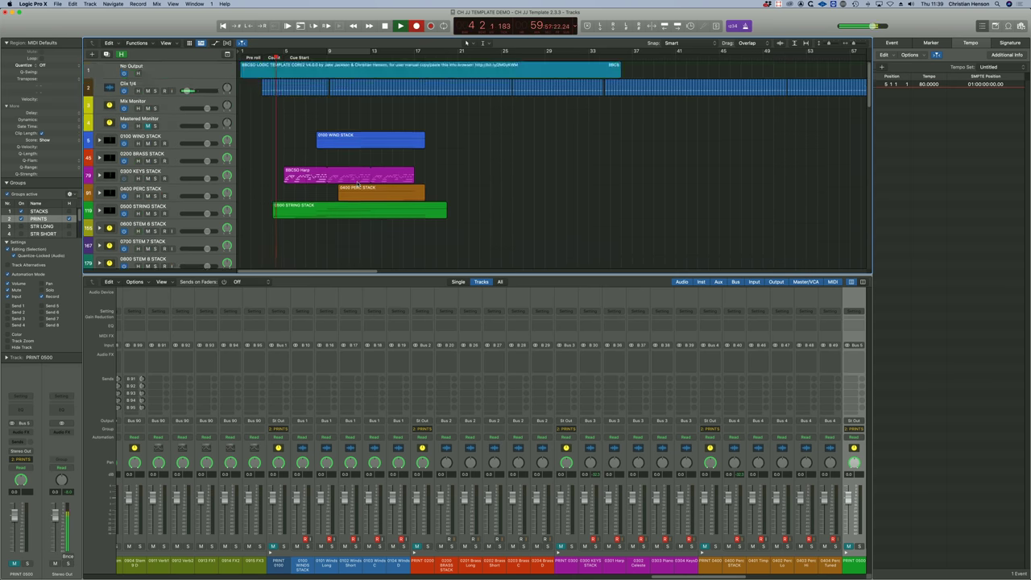
pyautogui.scroll(-1, 357, 185)
pyautogui.scroll(-15, 357, 185)
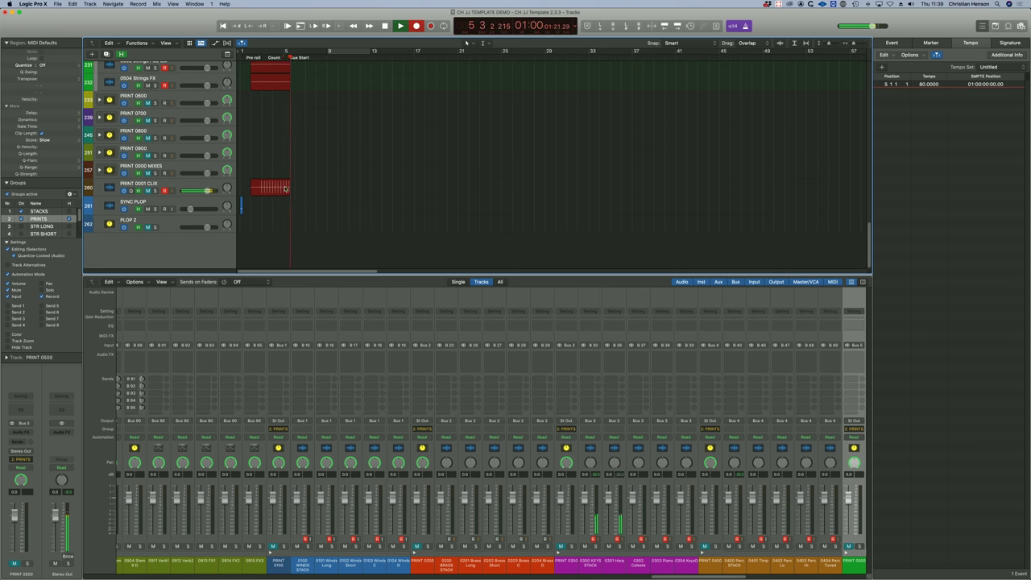
pyautogui.scroll(10, 299, 184)
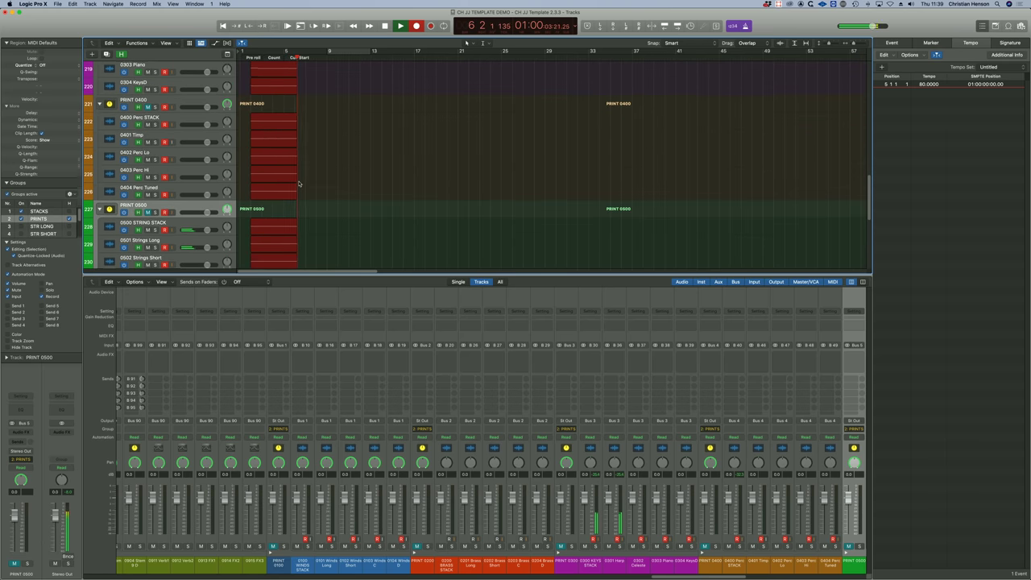
pyautogui.scroll(3, 299, 184)
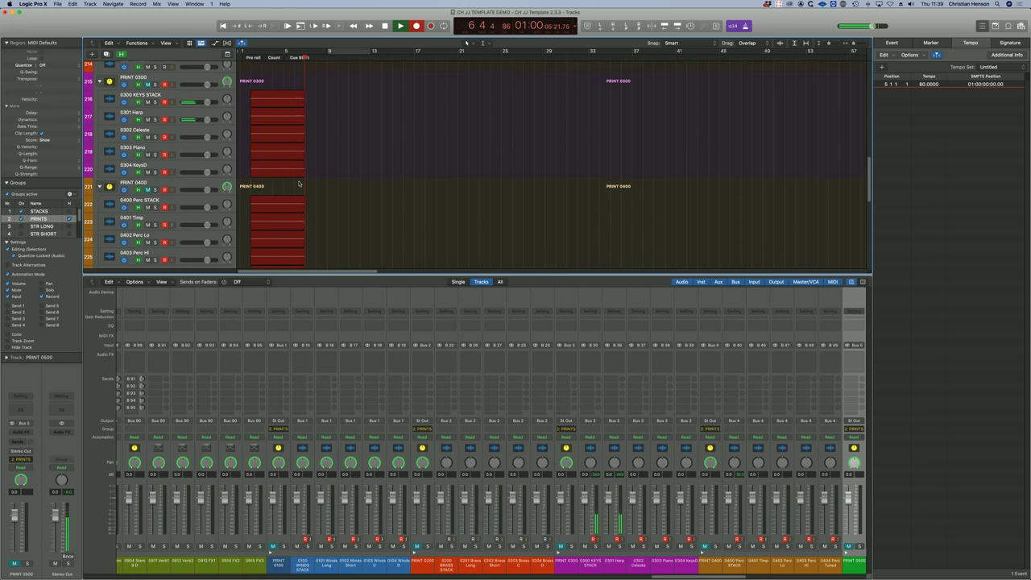
pyautogui.scroll(-3, 299, 183)
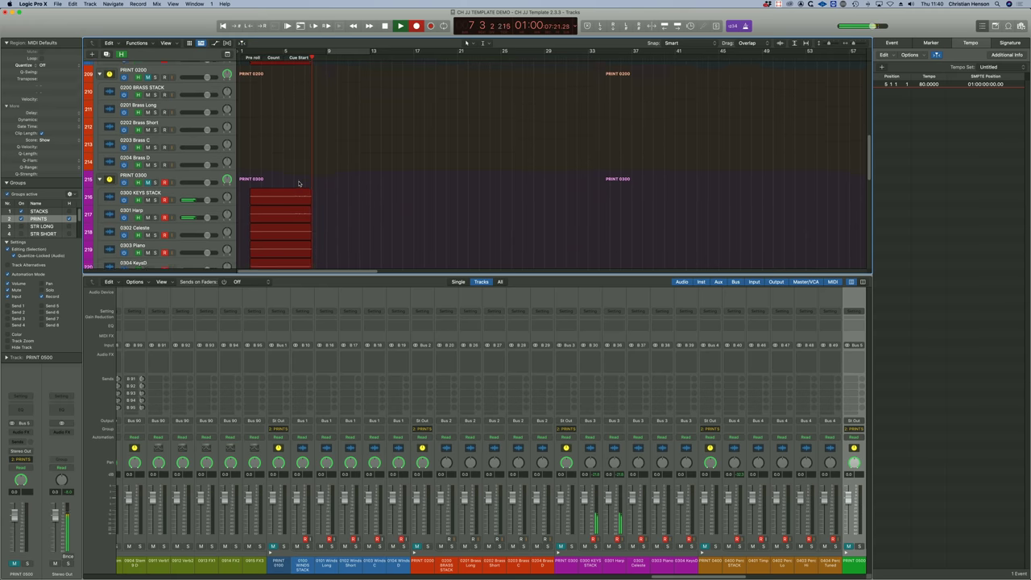
pyautogui.scroll(-4, 299, 183)
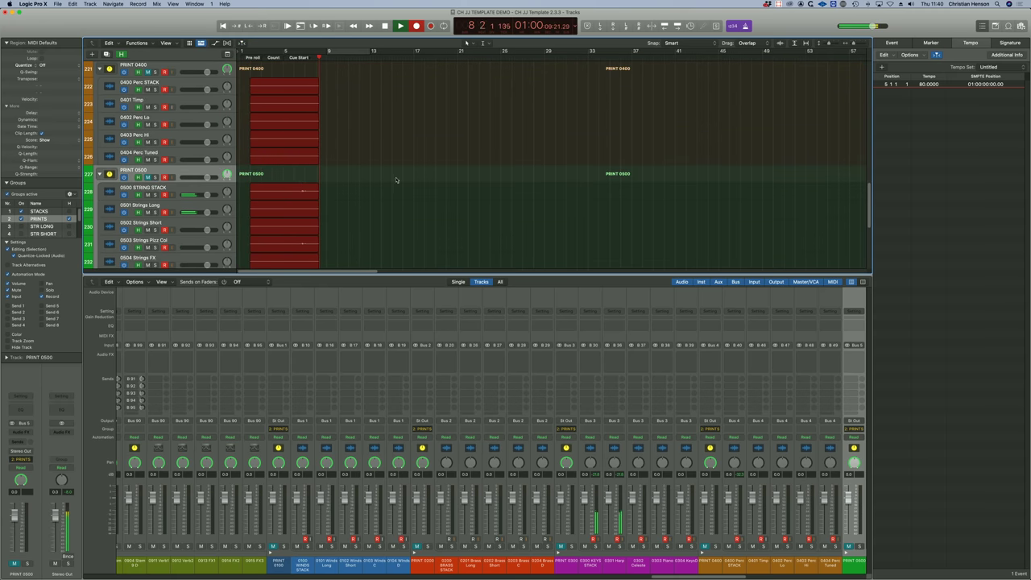
pyautogui.scroll(5, 396, 179)
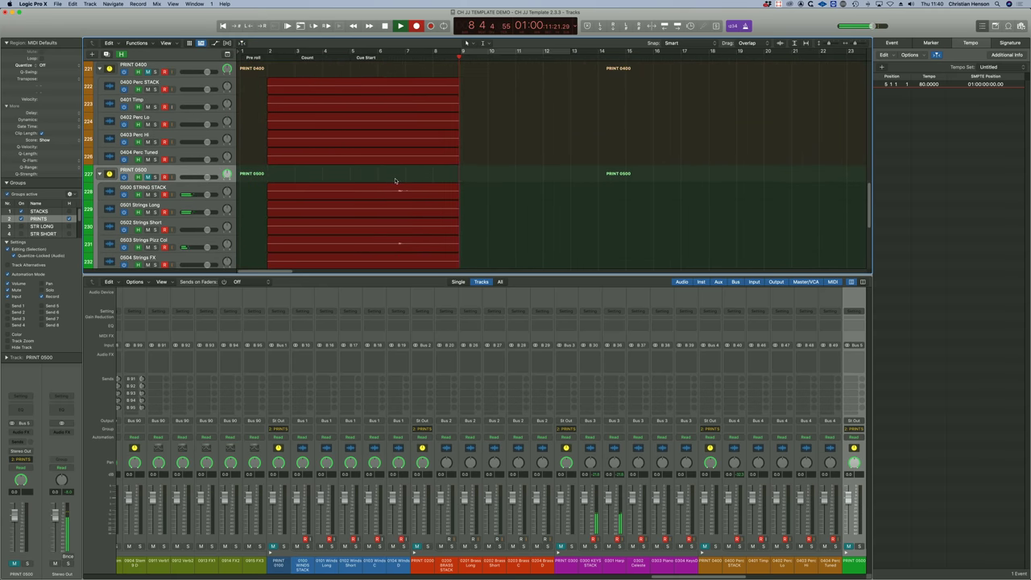
pyautogui.hscroll(5, 397, 180)
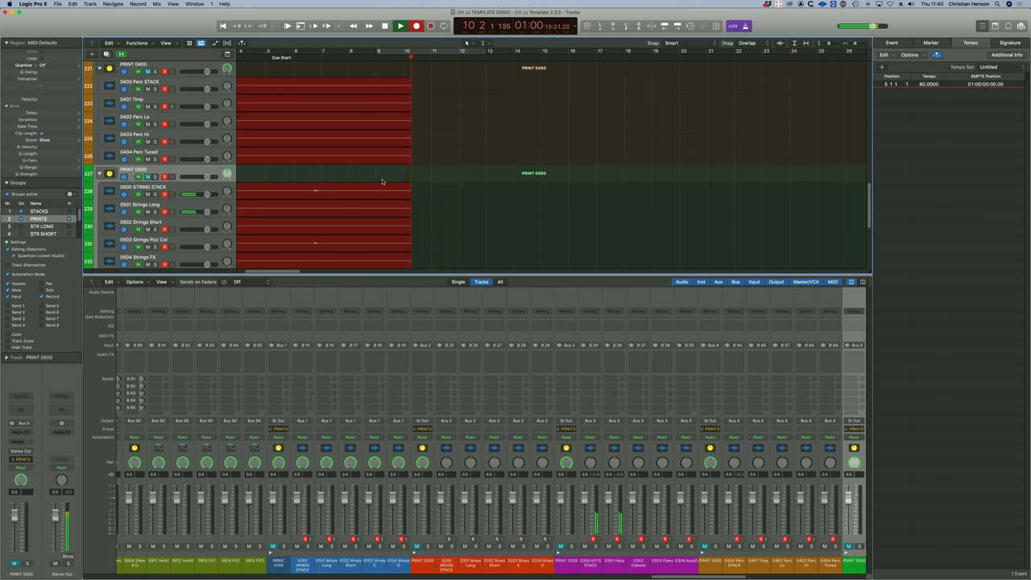
pyautogui.scroll(-3, 382, 182)
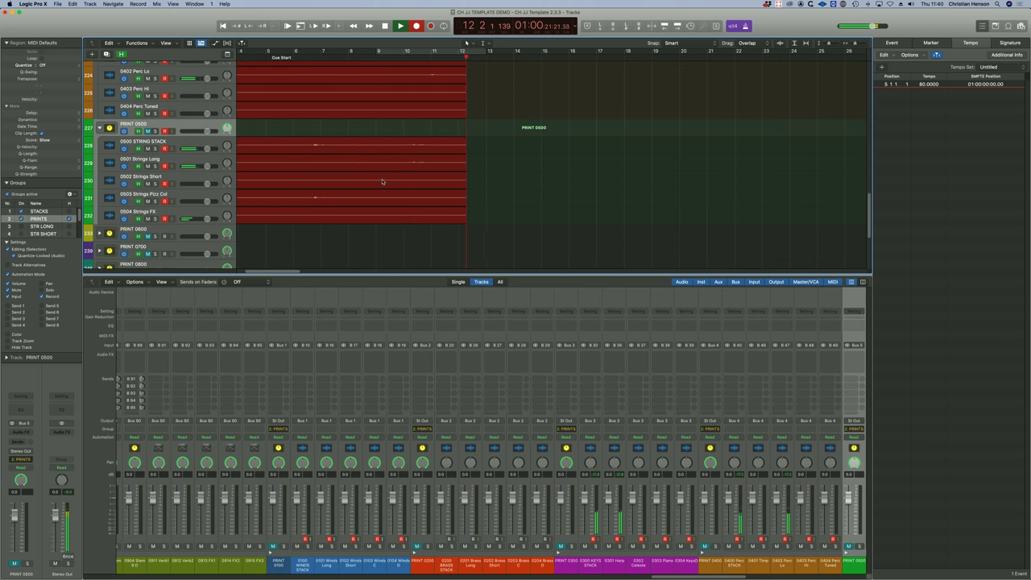
pyautogui.hscroll(-1, 372, 194)
# - Hide the mixer with X to enlarge the tracks area while recording runs to bar 20
pyautogui.press('x')
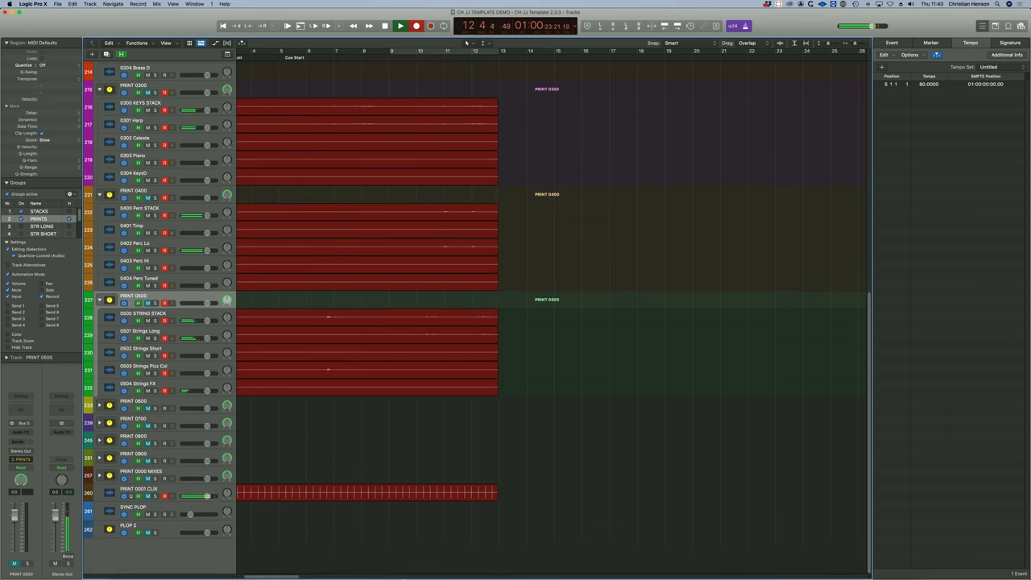
pyautogui.scroll(10, 403, 193)
pyautogui.scroll(5, 402, 192)
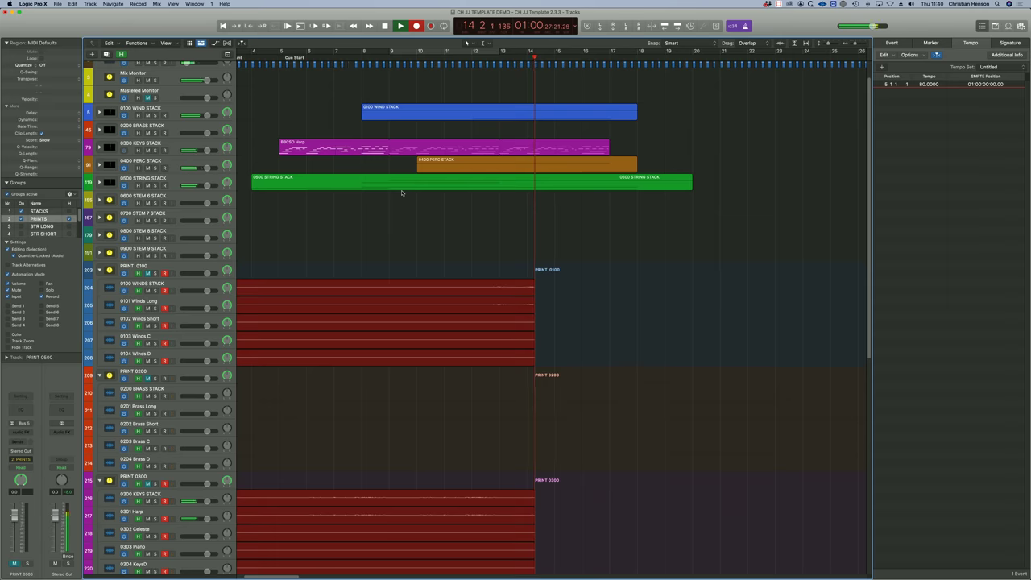
pyautogui.scroll(-5, 402, 192)
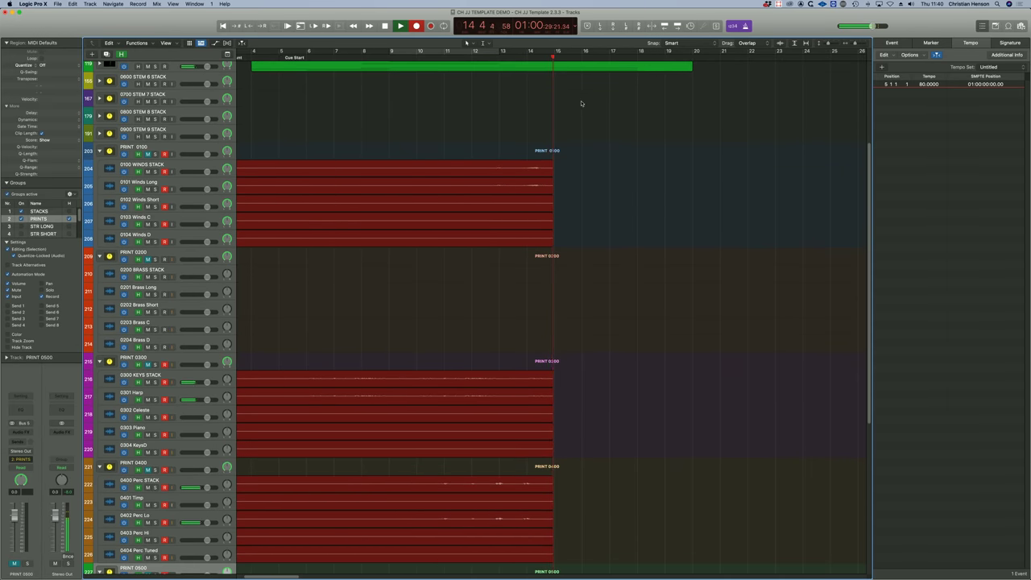
pyautogui.scroll(3, 569, 109)
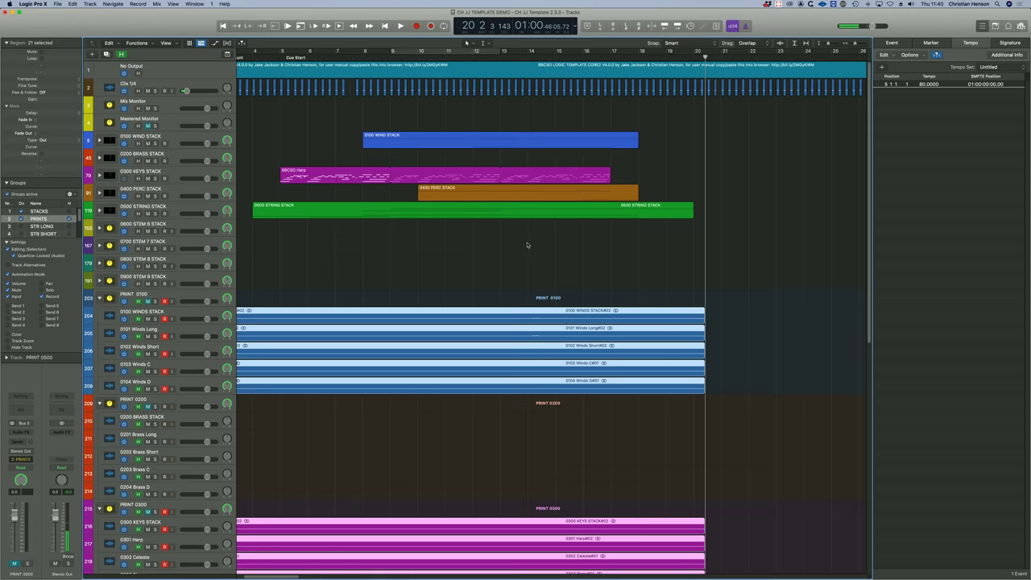
pyautogui.scroll(-10, 530, 241)
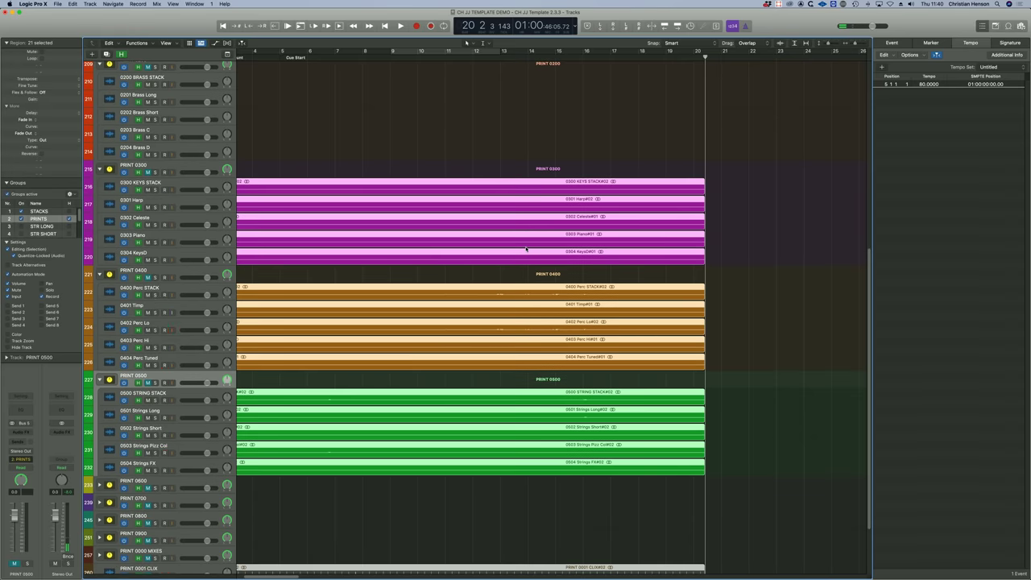
pyautogui.scroll(-5, 526, 248)
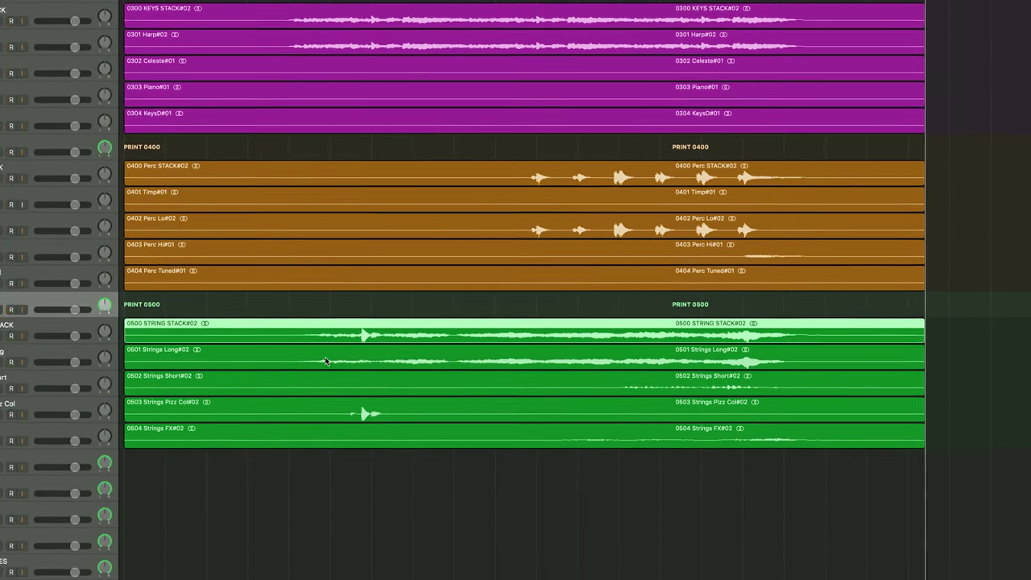
pyautogui.click(381, 355)
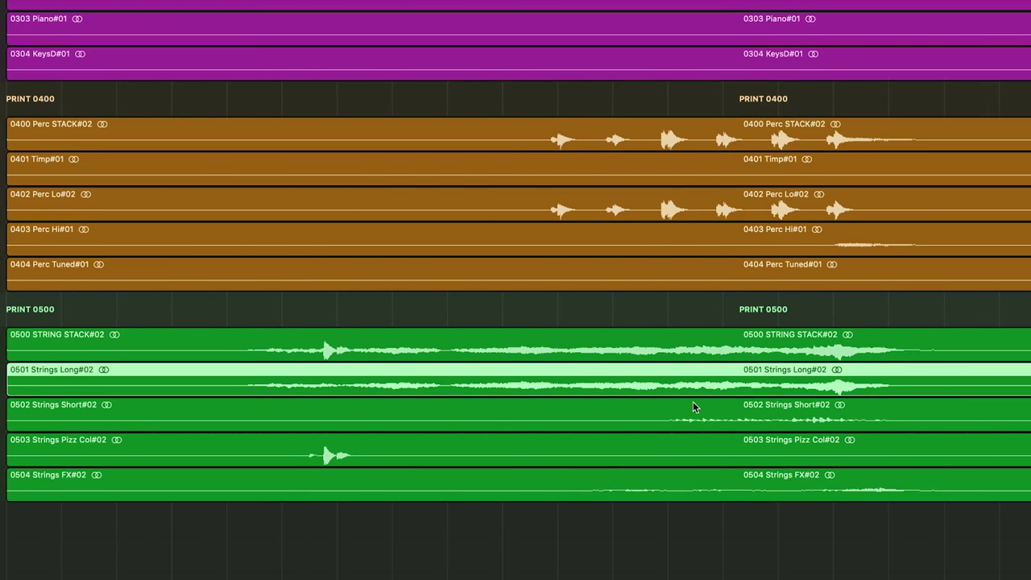
pyautogui.click(811, 422)
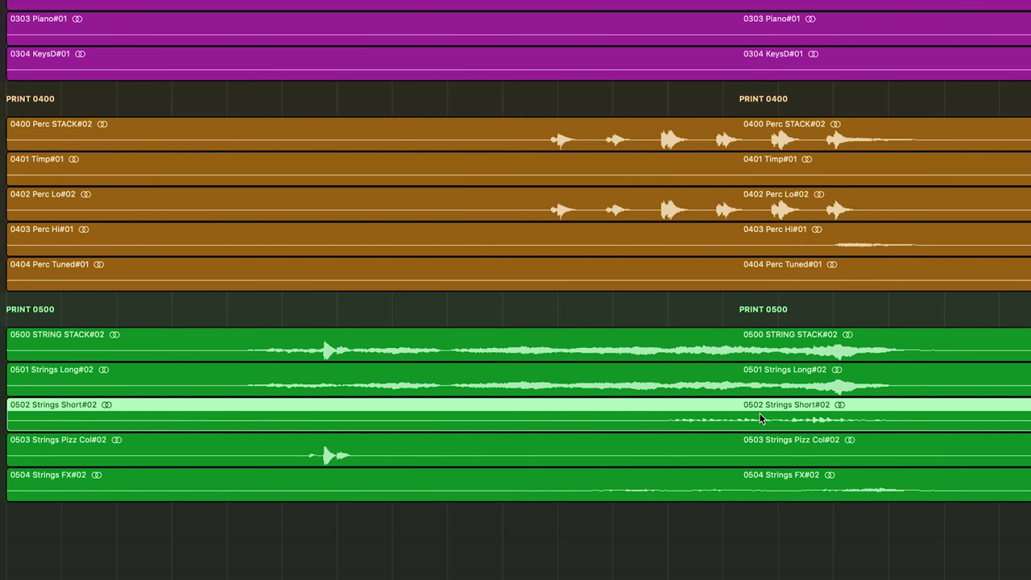
pyautogui.click(780, 492)
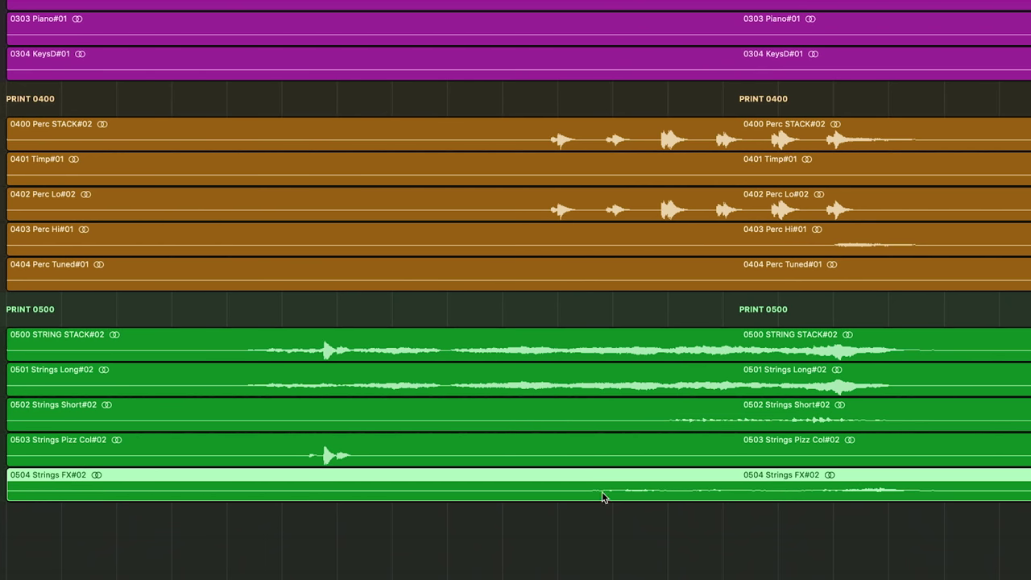
pyautogui.click(336, 457)
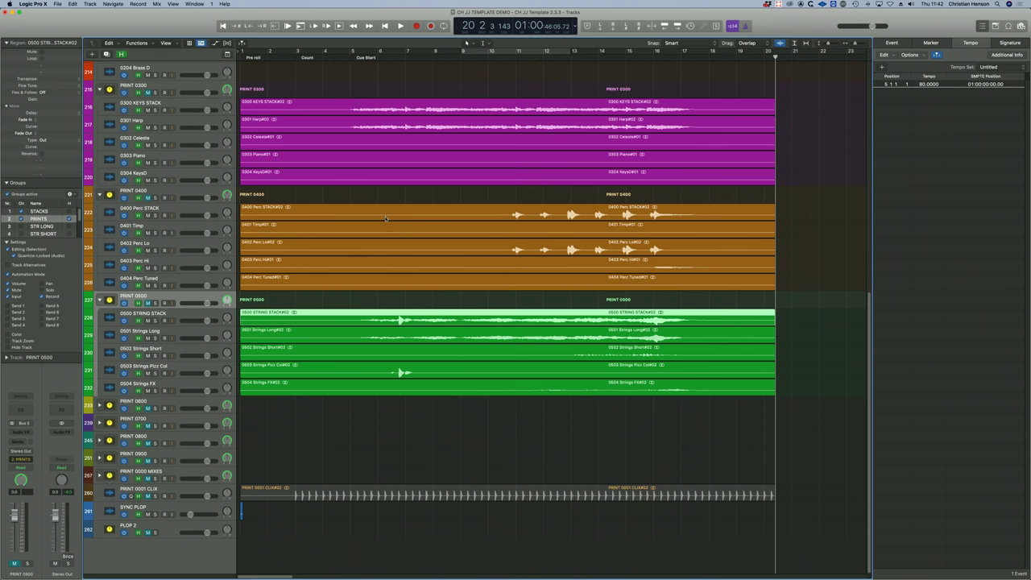
# - Select the CLIX, string 0501–0504 and percussion print regions by clicking and marquee-dragging
pyautogui.click(386, 211)
pyautogui.hotkey('shift', 'n')
pyautogui.click(399, 101)
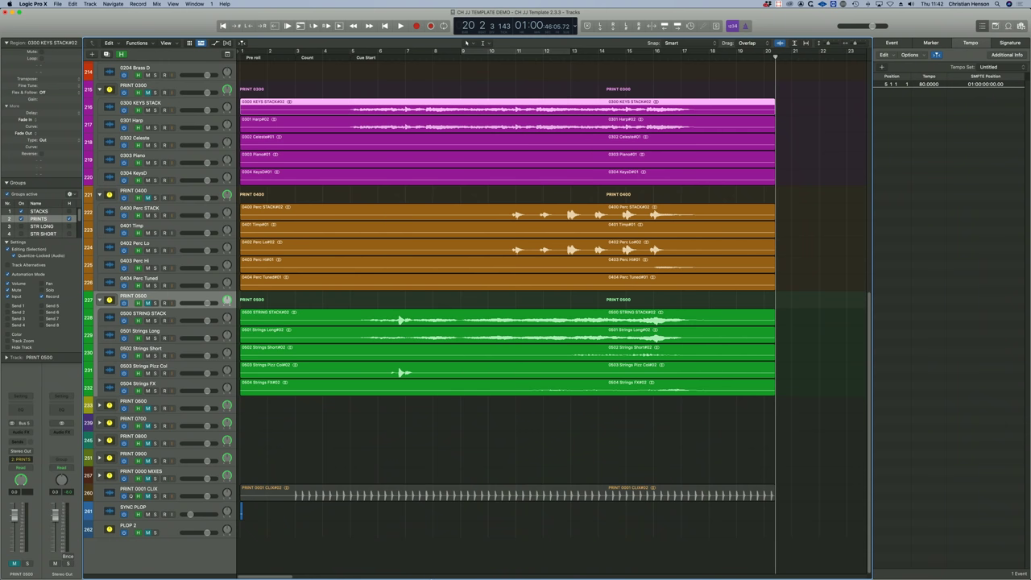
pyautogui.click(409, 496)
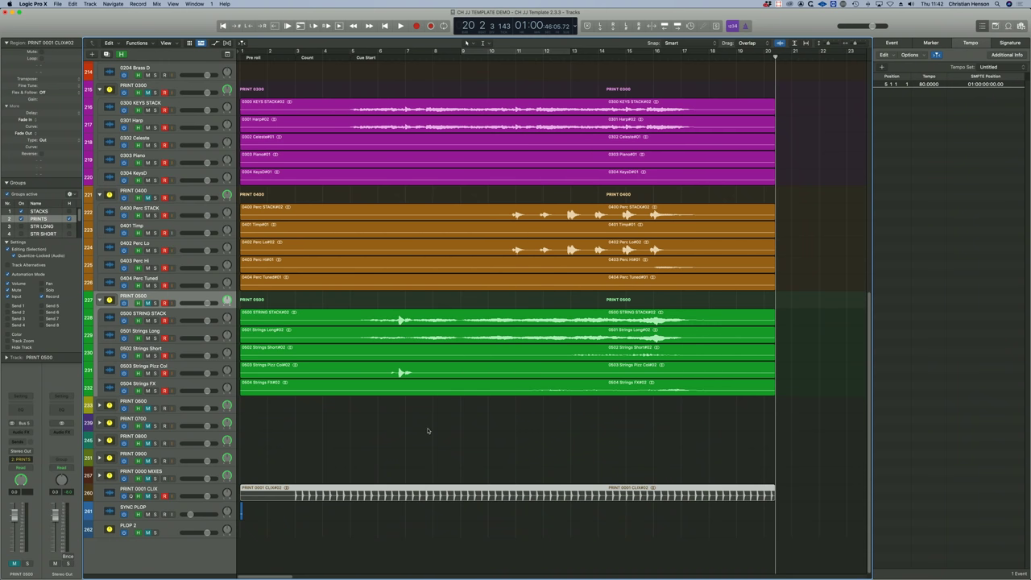
pyautogui.moveTo(428, 431); pyautogui.dragTo(355, 332)
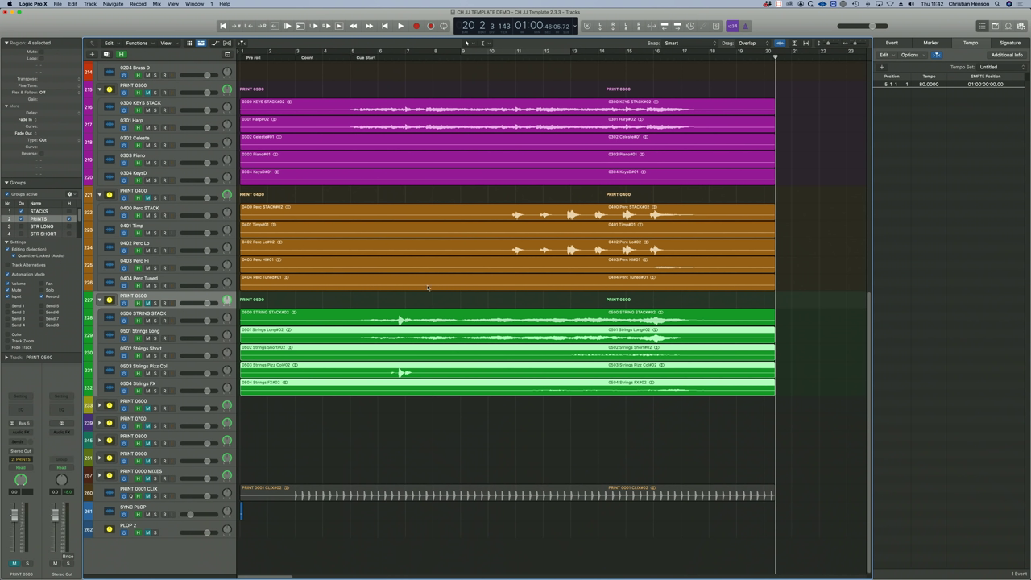
pyautogui.moveTo(390, 280); pyautogui.dragTo(375, 231)
pyautogui.moveTo(394, 191); pyautogui.dragTo(382, 134)
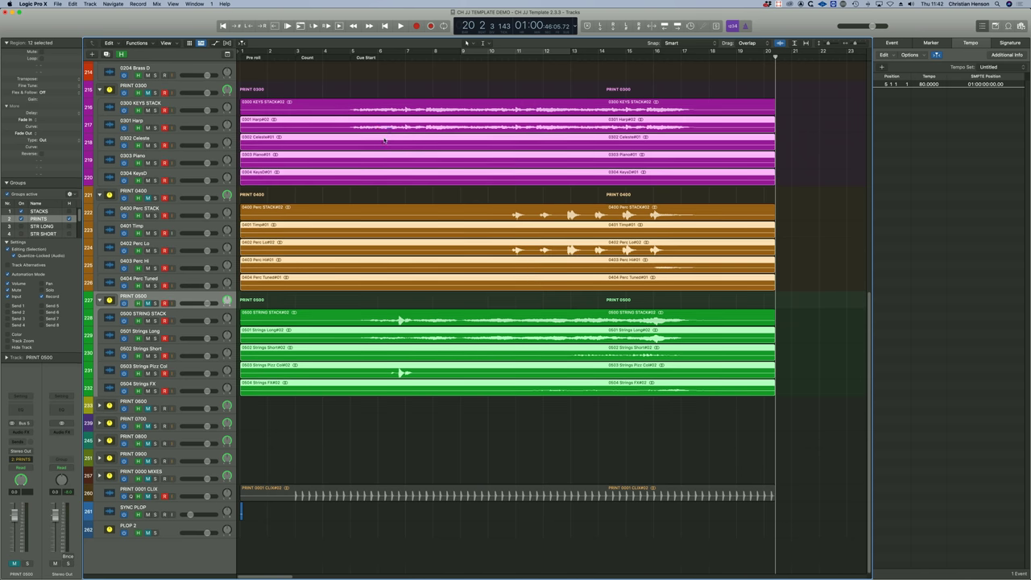
# - Select the 0400 Perc and 0500 STRING stack regions, leaving 0300 KEYS deselected
pyautogui.scroll(3, 384, 137)
pyautogui.scroll(-2, 385, 141)
pyautogui.click(385, 142)
pyautogui.keyDown('super'); pyautogui.click(384, 242); pyautogui.keyUp('super')
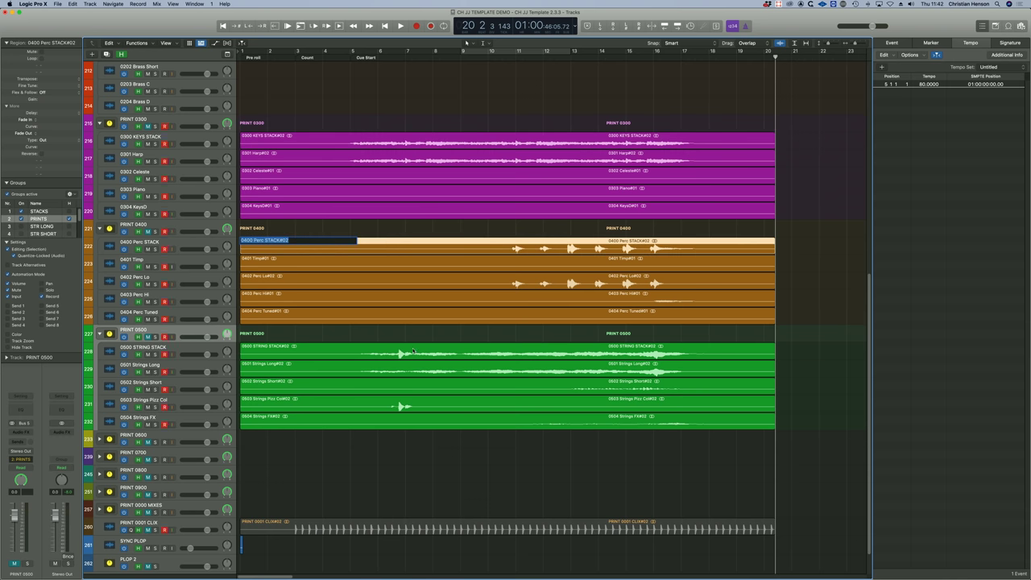
pyautogui.keyDown('shift'); pyautogui.click(413, 352); pyautogui.keyUp('shift')
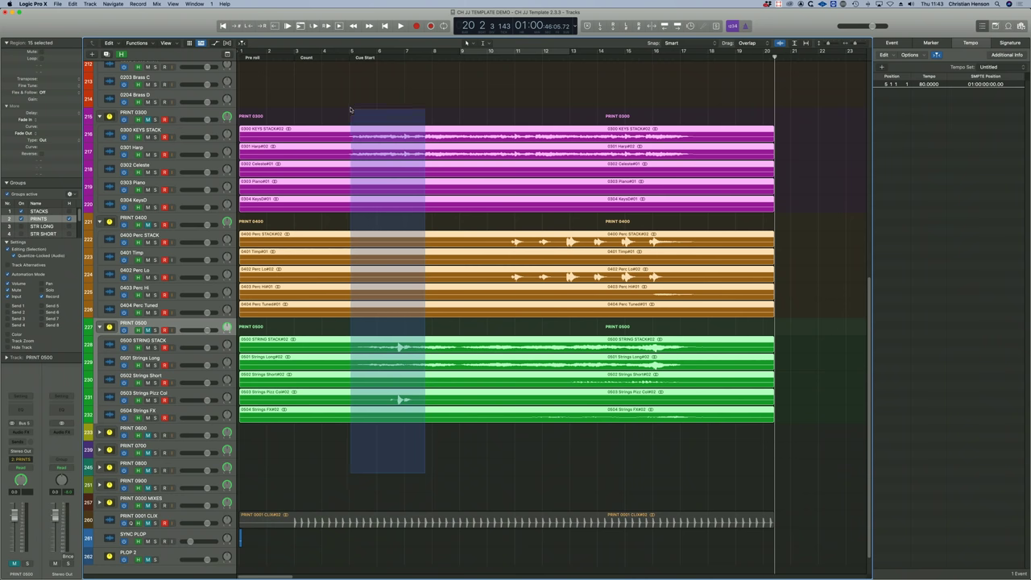
pyautogui.keyDown('shift'); pyautogui.click(375, 134); pyautogui.keyUp('shift')
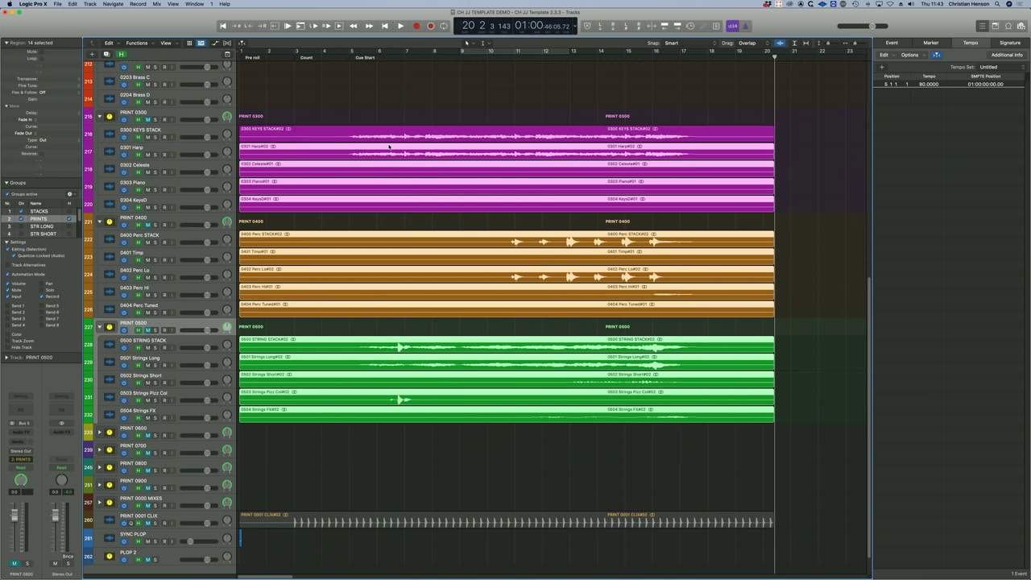
# - Select the five PRINT 0100 winds regions and extend their start back to bar 1
pyautogui.scroll(10, 387, 149)
pyautogui.scroll(5, 382, 153)
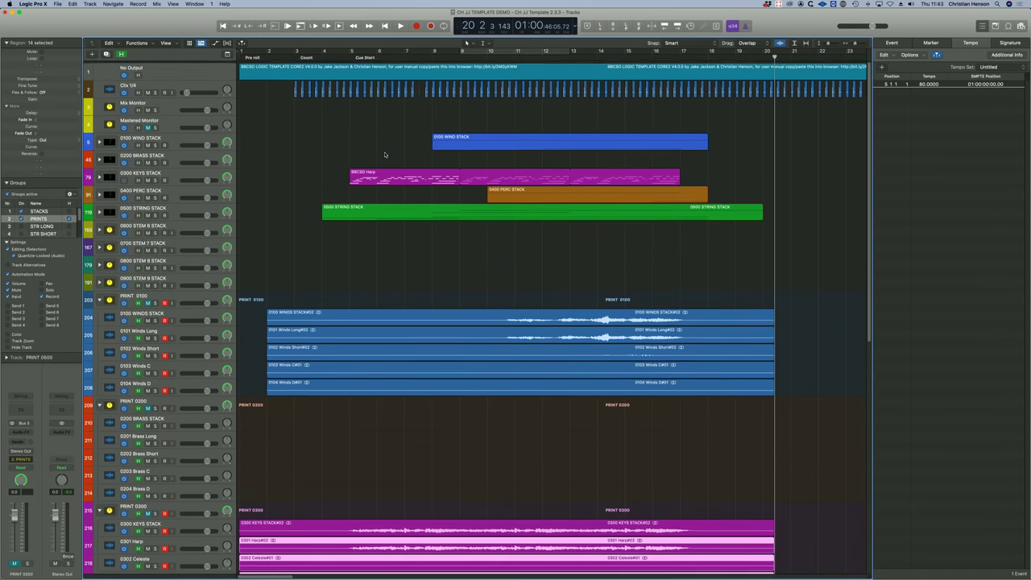
pyautogui.click(253, 290)
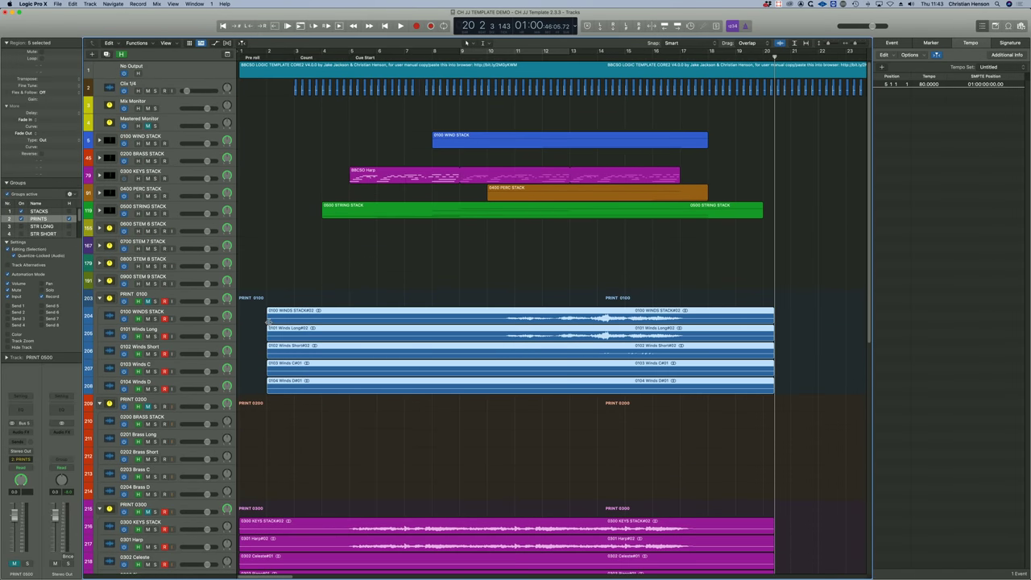
pyautogui.moveTo(268, 321); pyautogui.dragTo(240, 321)
pyautogui.moveTo(335, 263); pyautogui.dragTo(488, 565)
# - Scroll the track list up to the keys stack tracks
pyautogui.scroll(10, 461, 446)
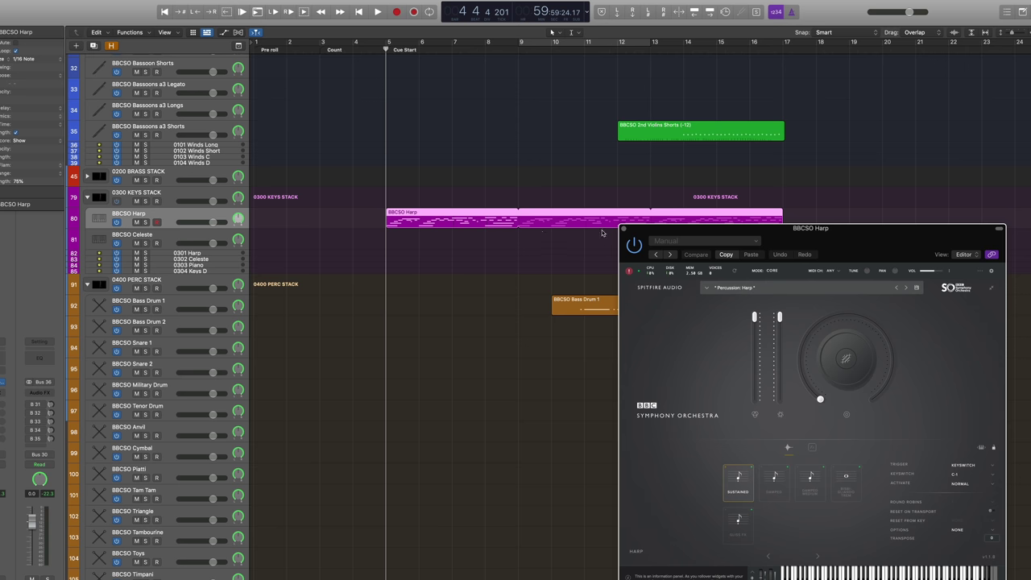
# - Switch the BBC Symphony Orchestra instrument from Core to Pro mode and check the refresh options
pyautogui.moveTo(680, 232); pyautogui.dragTo(658, 168)
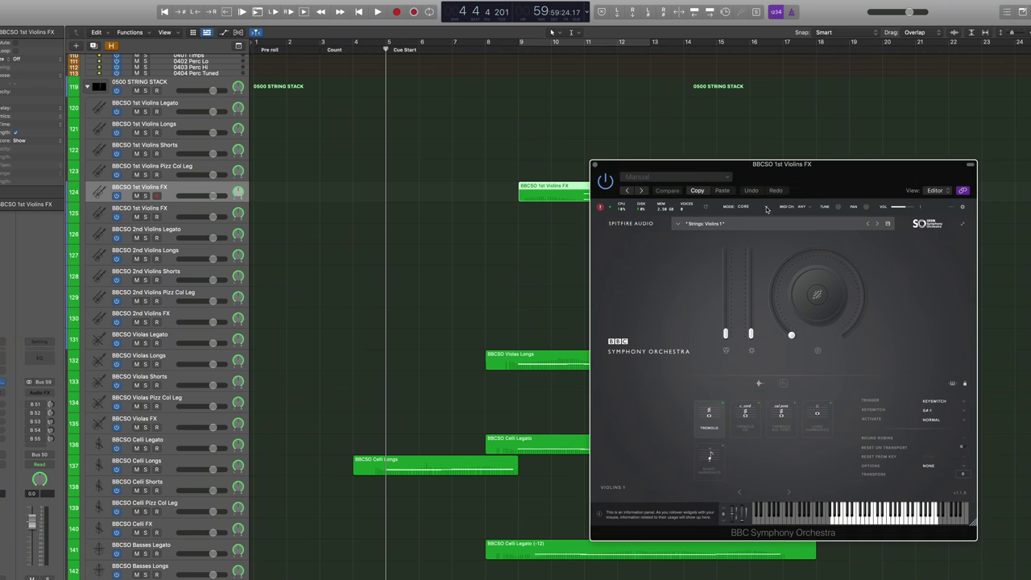
pyautogui.click(767, 209)
pyautogui.click(752, 211)
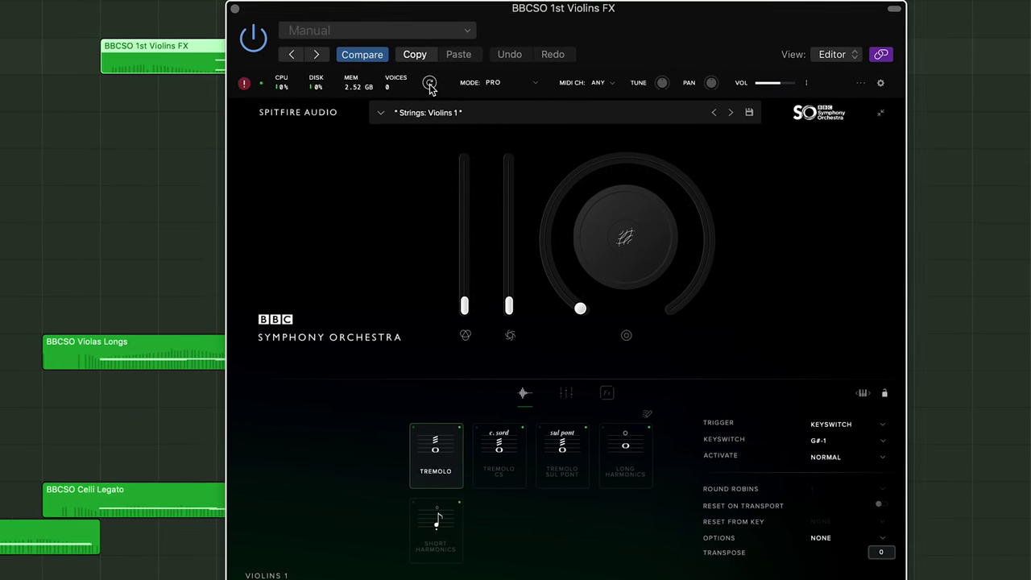
pyautogui.click(451, 93)
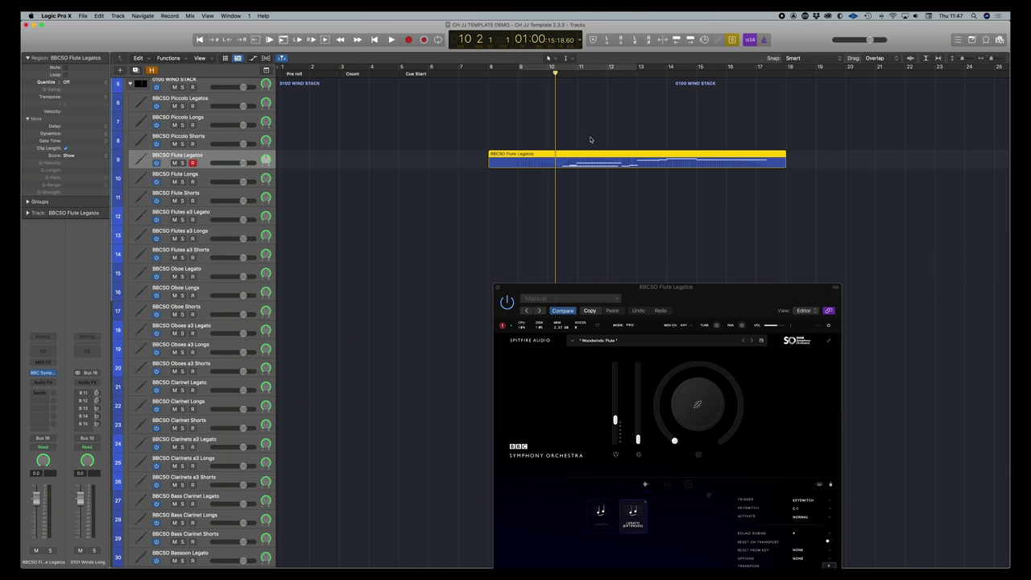
# - Raise the Tree microphone level on the Flute Legatos while auditioning playback
pyautogui.press('space')
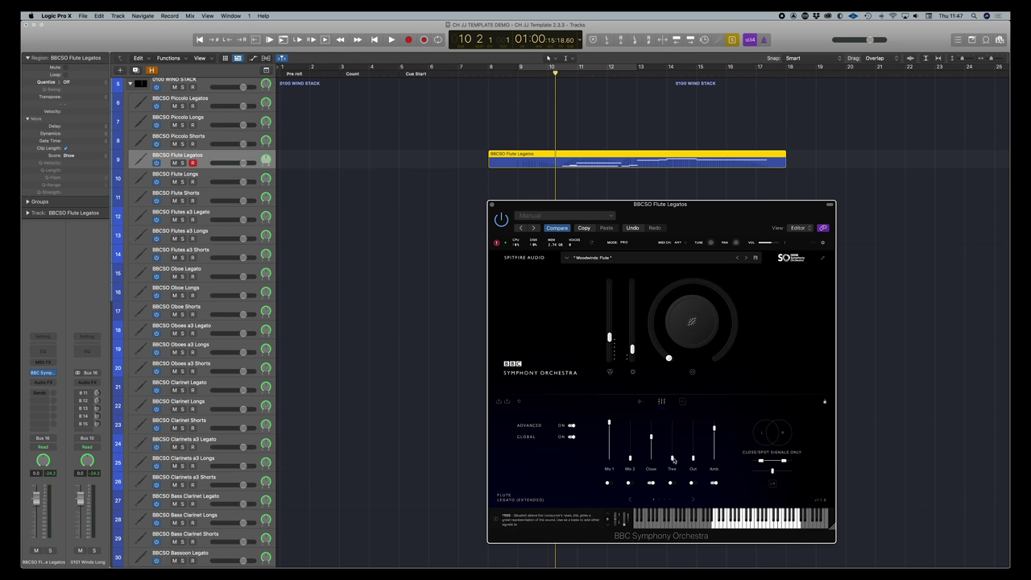
pyautogui.click(674, 430)
pyautogui.press('space')
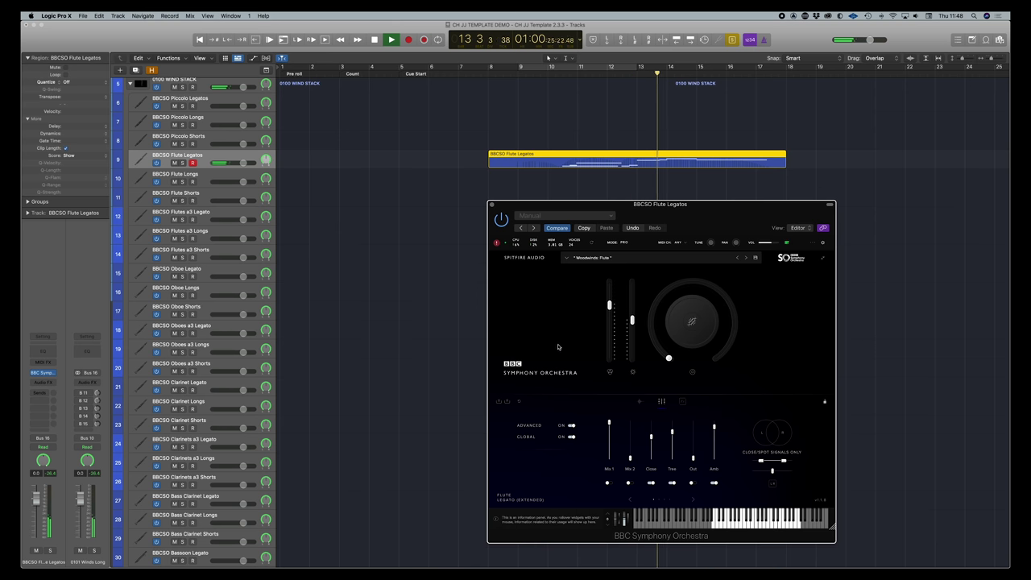
pyautogui.press('space')
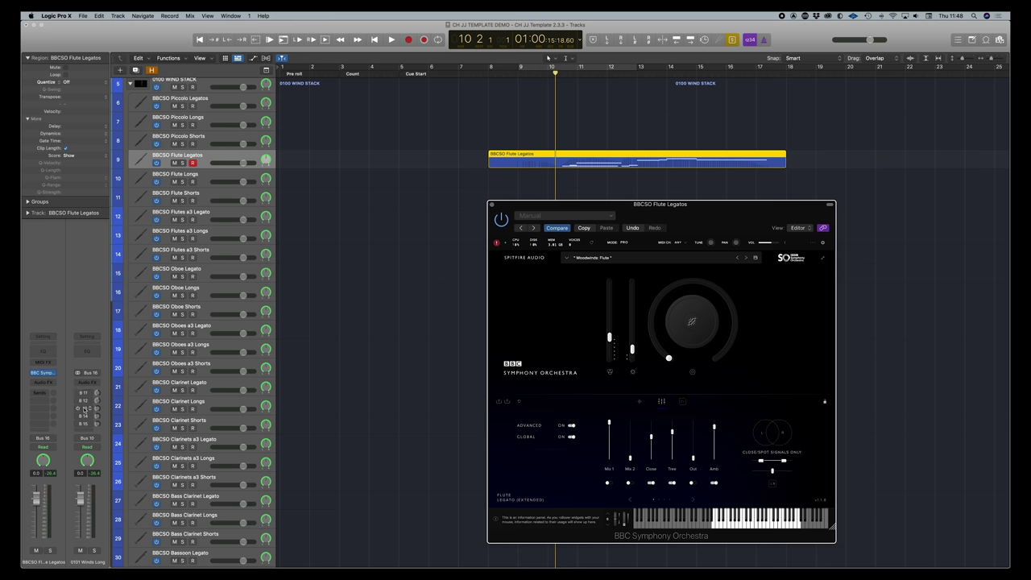
# - Set the flute channel's first send level to -7.5 while playing back
pyautogui.click(79, 393)
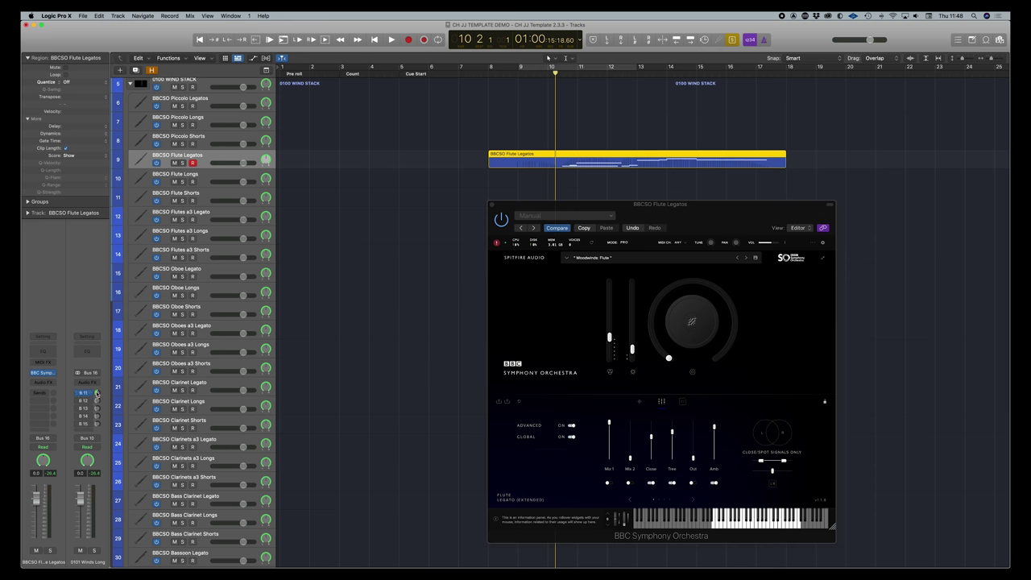
pyautogui.press('space')
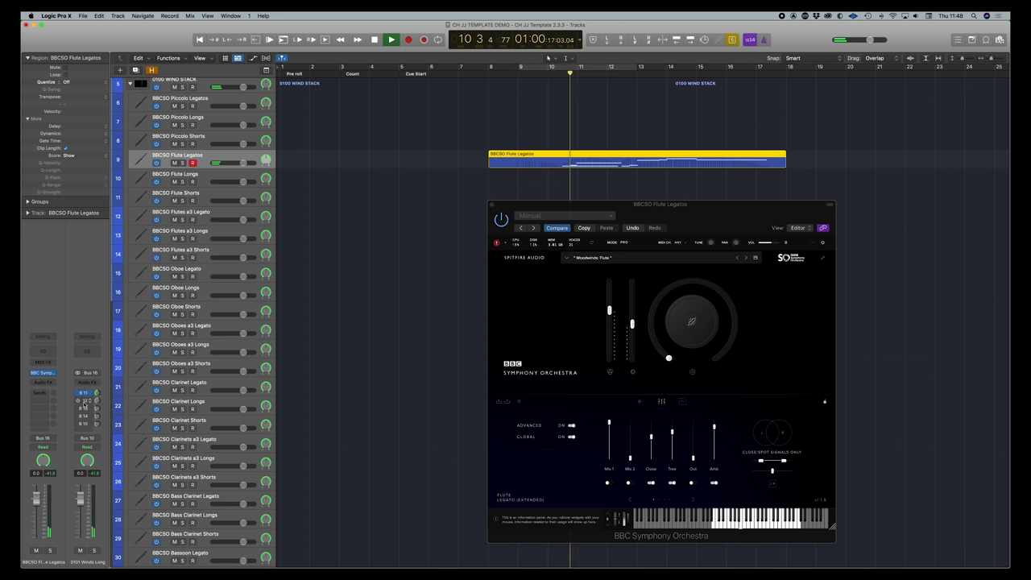
pyautogui.moveTo(97, 393); pyautogui.dragTo(95, 398)
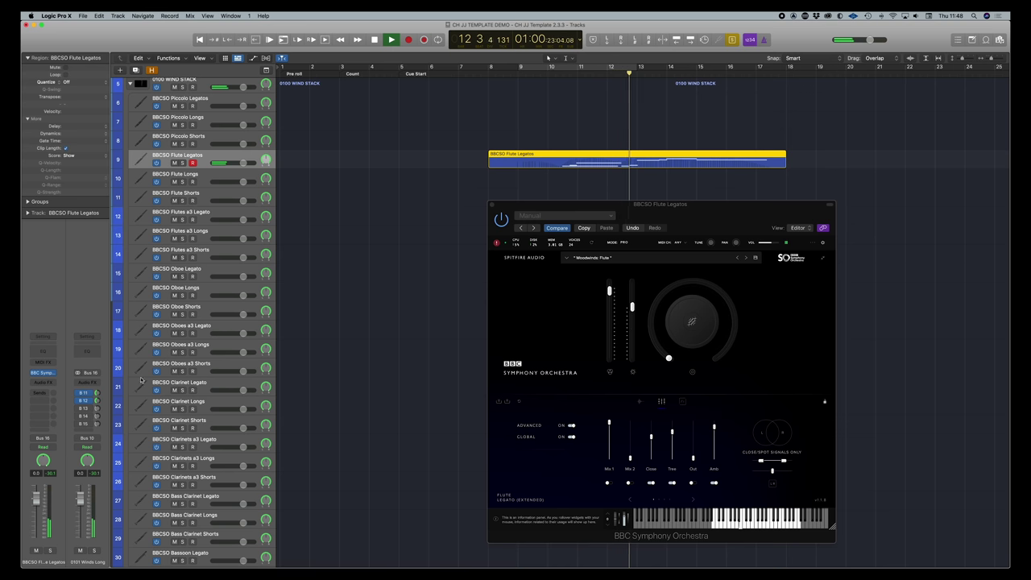
pyautogui.press('space')
pyautogui.press('space')
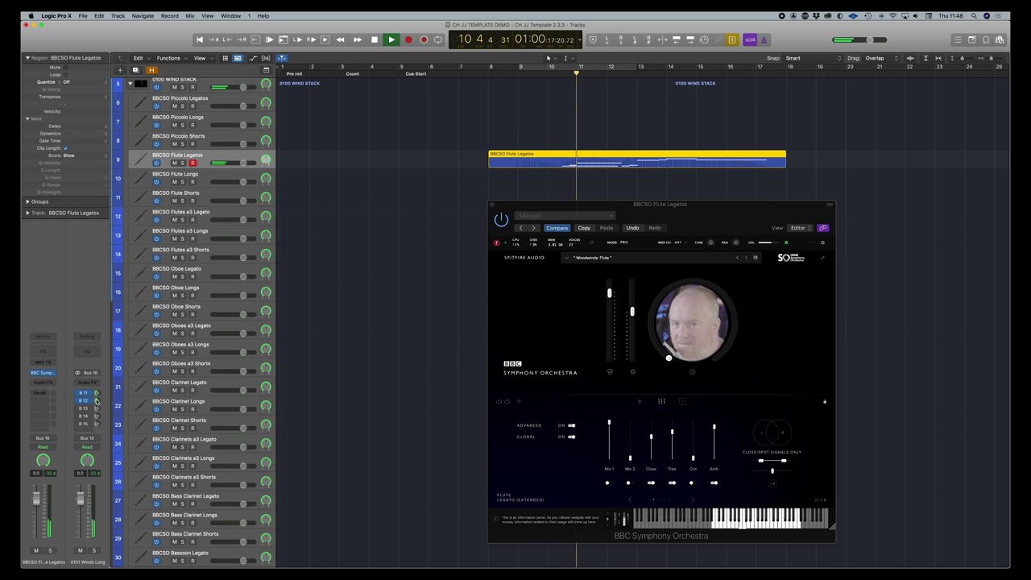
pyautogui.press('space')
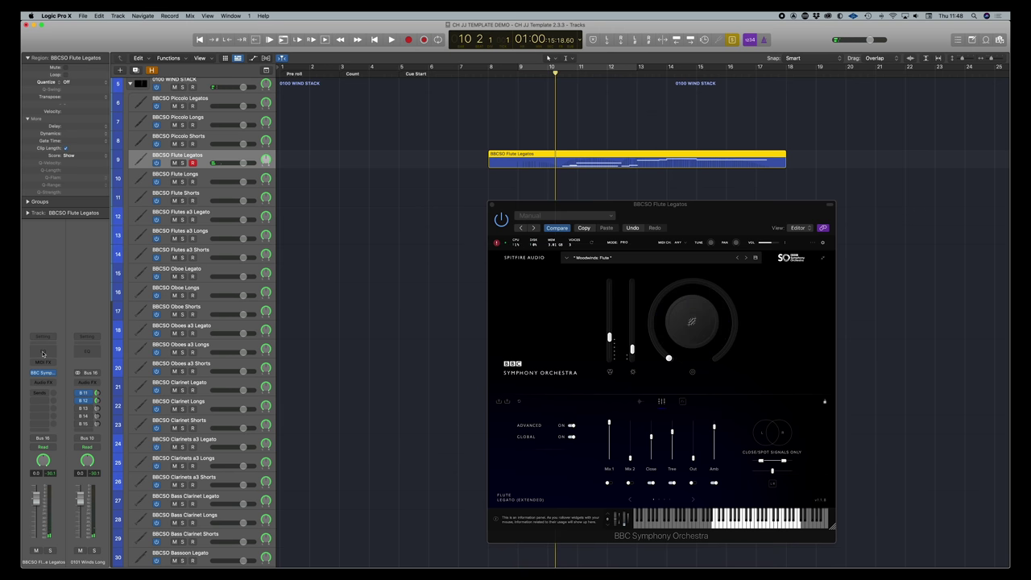
# - Insert a Channel EQ on the flute channel and boost its upper bands during playback
pyautogui.click(42, 353)
pyautogui.press('space')
pyautogui.moveTo(736, 300); pyautogui.dragTo(799, 301)
pyautogui.press('space')
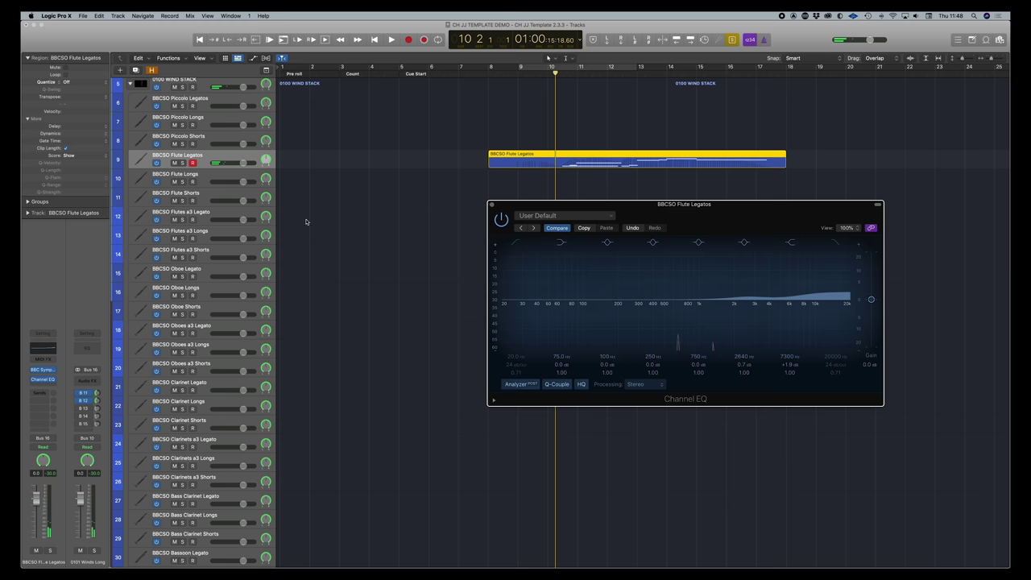
# - Insert a stereo Stereo Delay on the 0113 FX1 channel
pyautogui.scroll(-15, 327, 216)
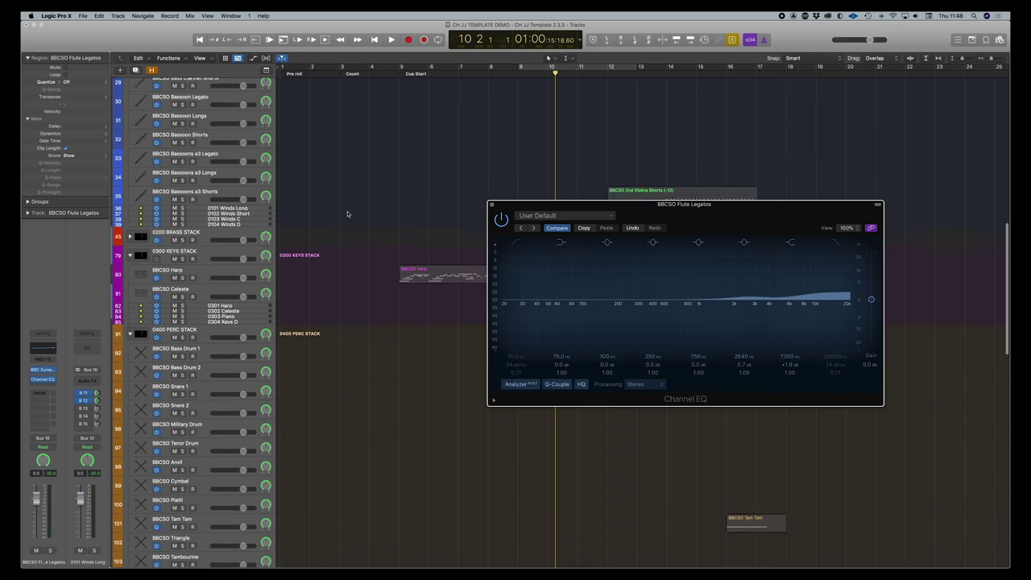
pyautogui.scroll(1, 348, 214)
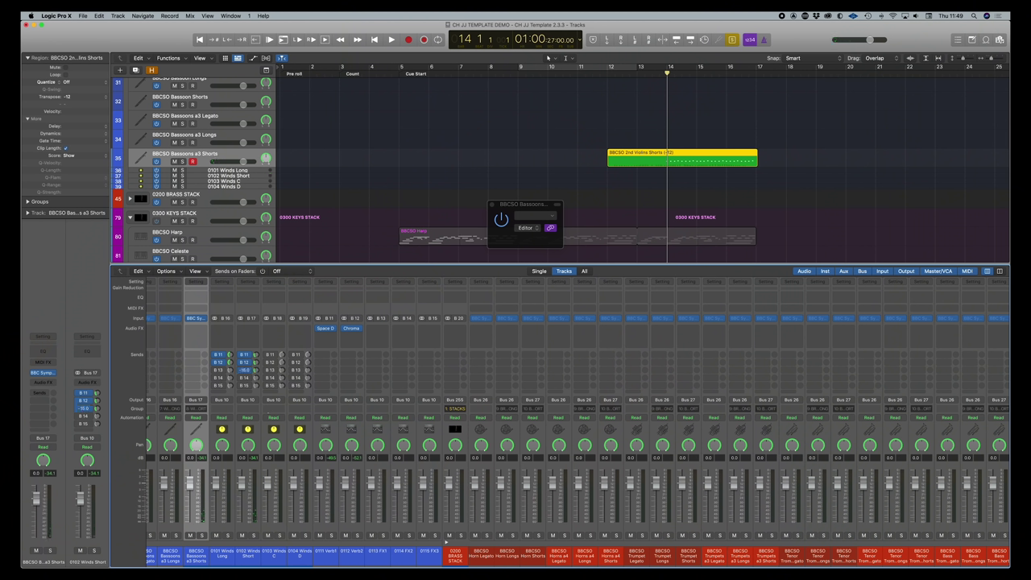
pyautogui.click(377, 328)
pyautogui.moveTo(391, 396)
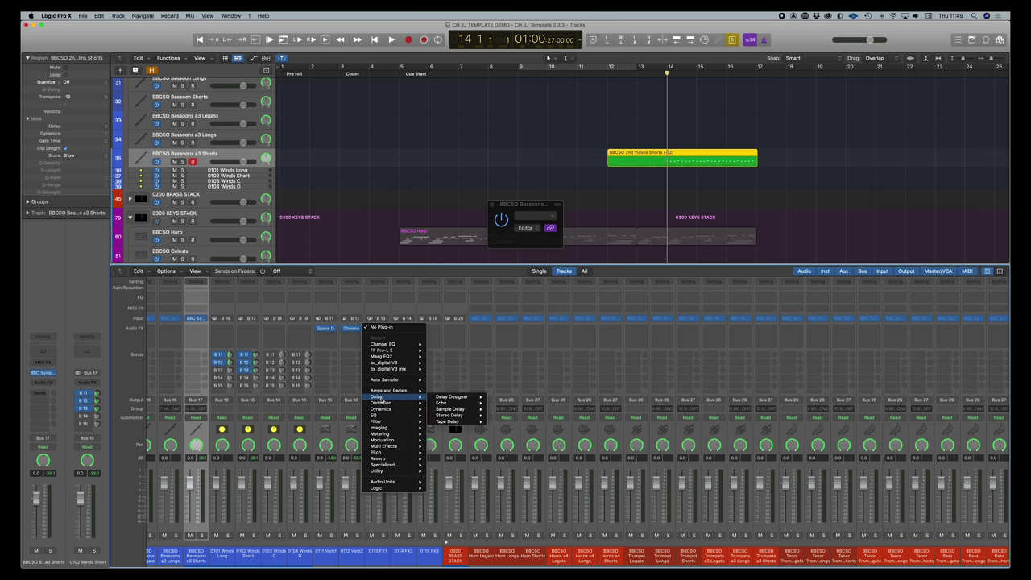
pyautogui.moveTo(449, 416)
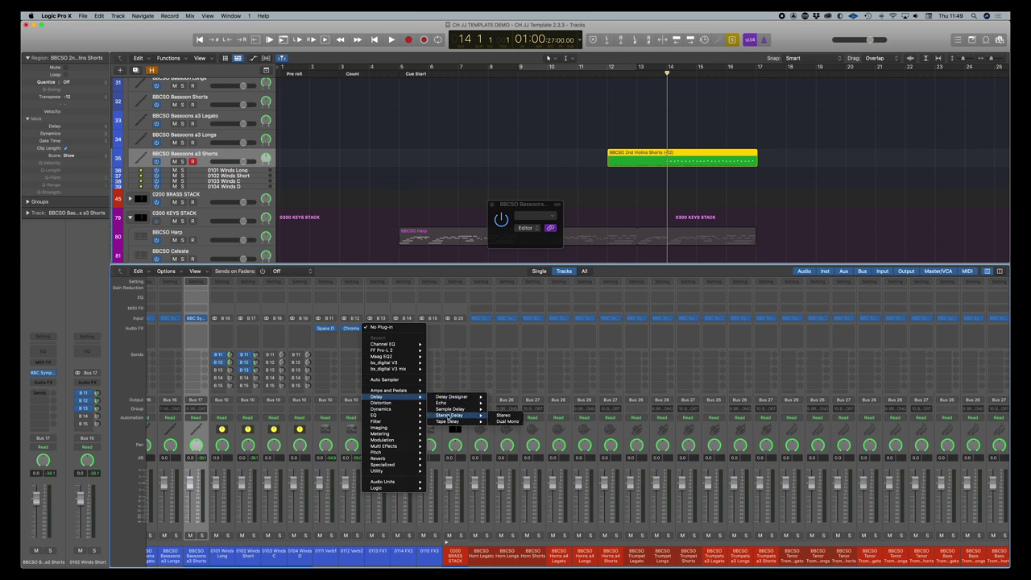
pyautogui.click(499, 415)
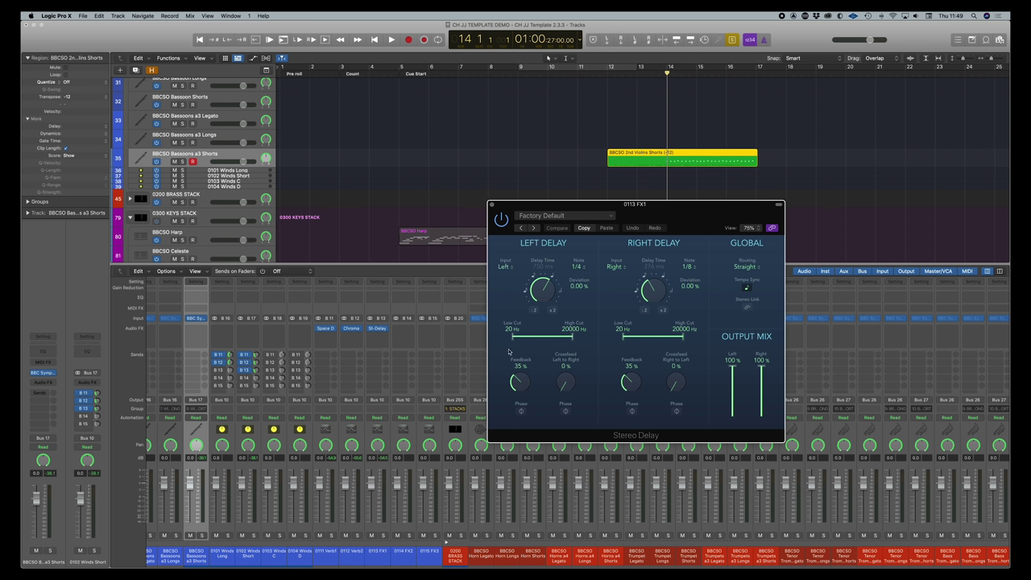
# - Set both left and right delay Note values to 1/8 triplet while auditioning
pyautogui.press('space')
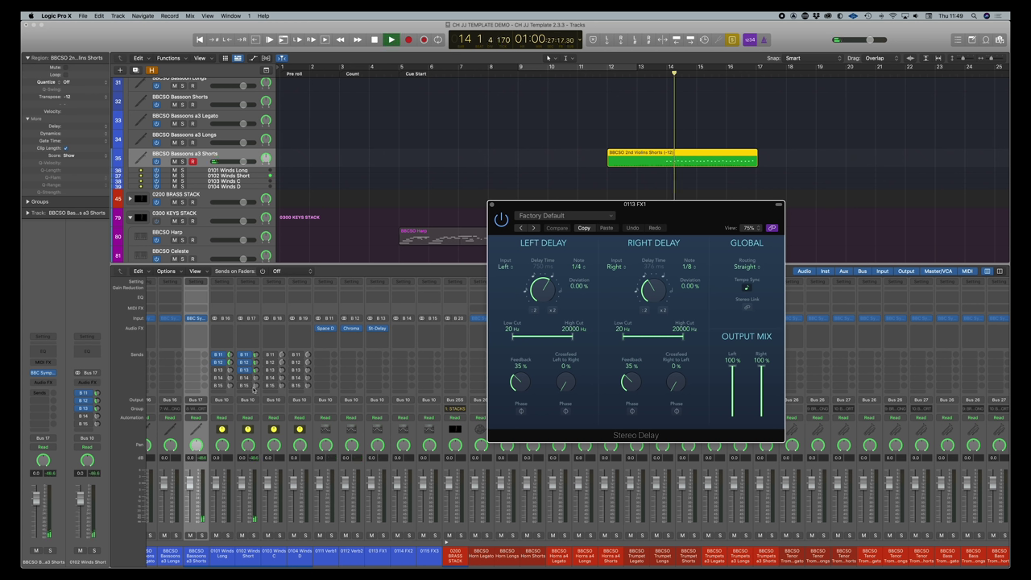
pyautogui.moveTo(689, 266); pyautogui.dragTo(689, 272)
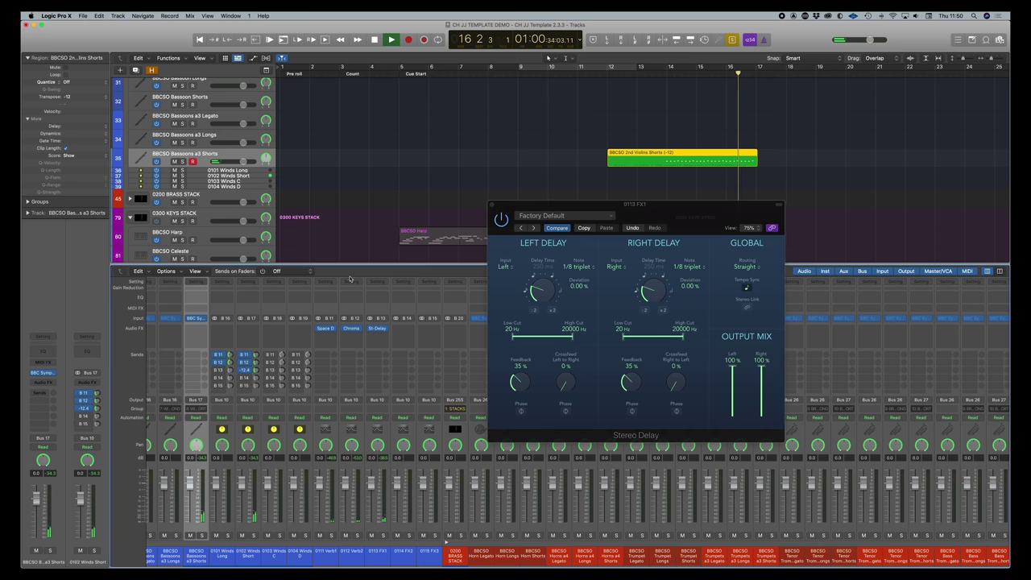
pyautogui.press('space')
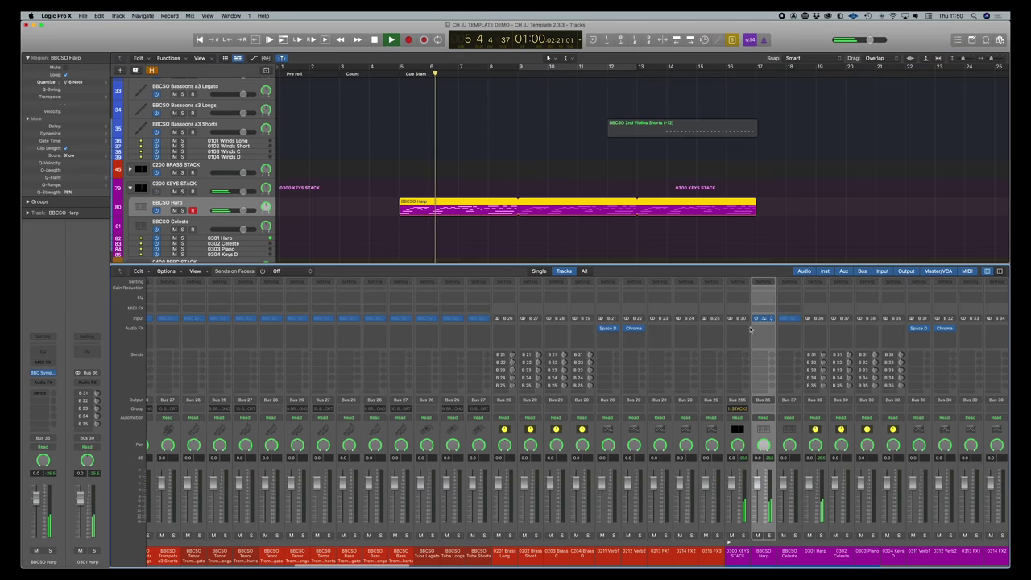
# - Open the BBCSO Harp instrument window on its Mixer page and play the harp
pyautogui.click(764, 319)
pyautogui.moveTo(538, 119); pyautogui.dragTo(625, 160)
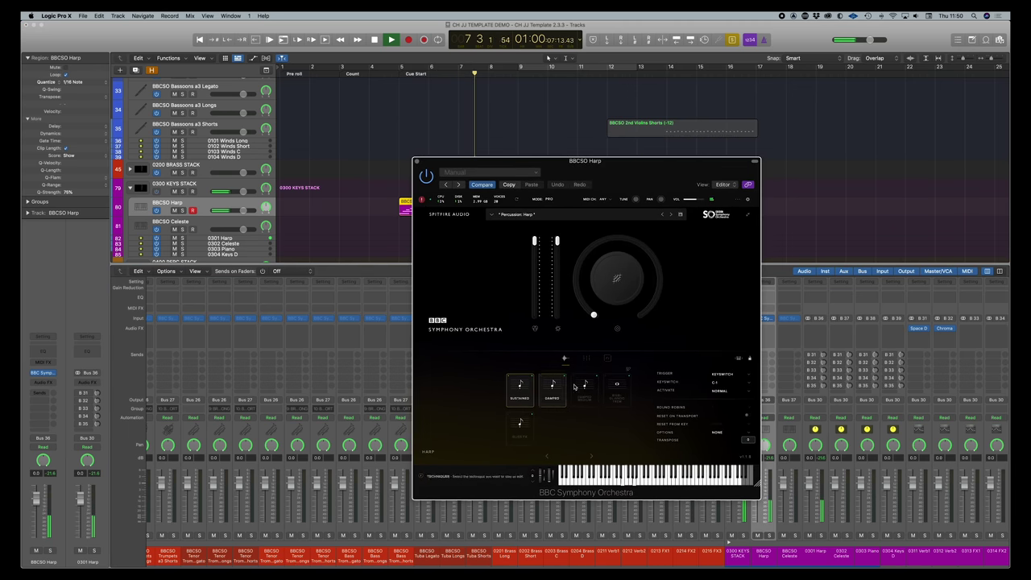
pyautogui.click(588, 359)
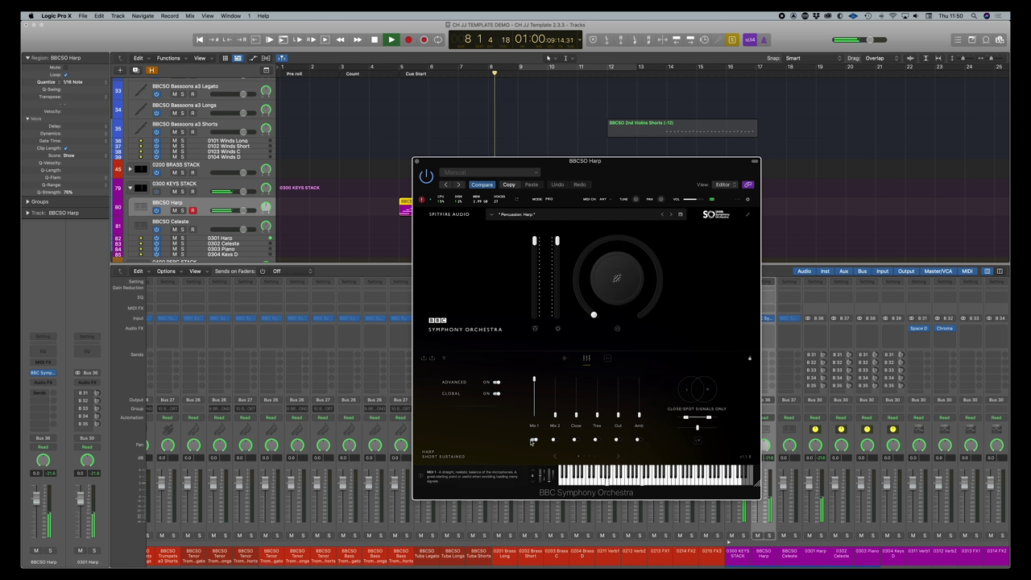
pyautogui.press('space')
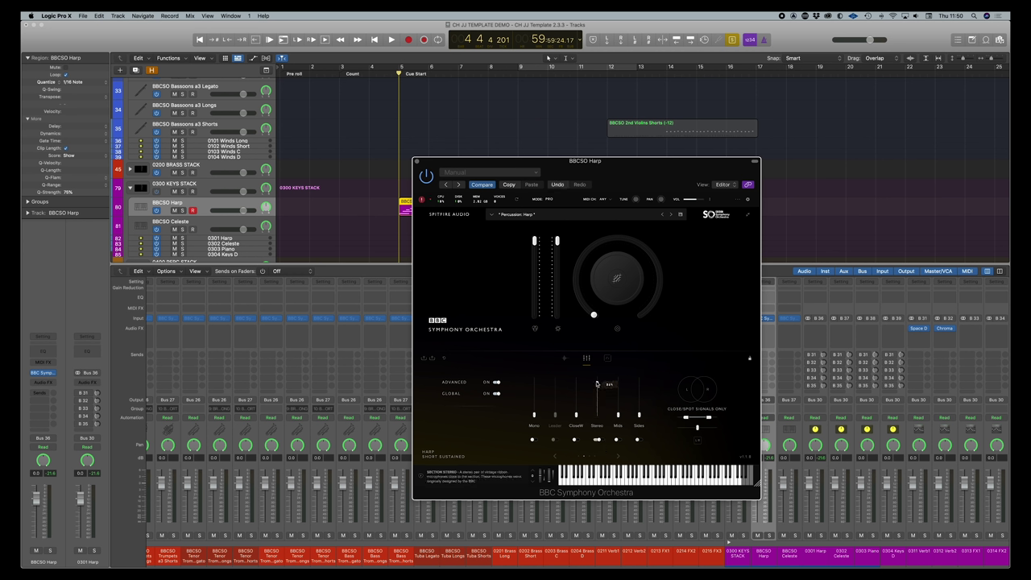
pyautogui.press('space')
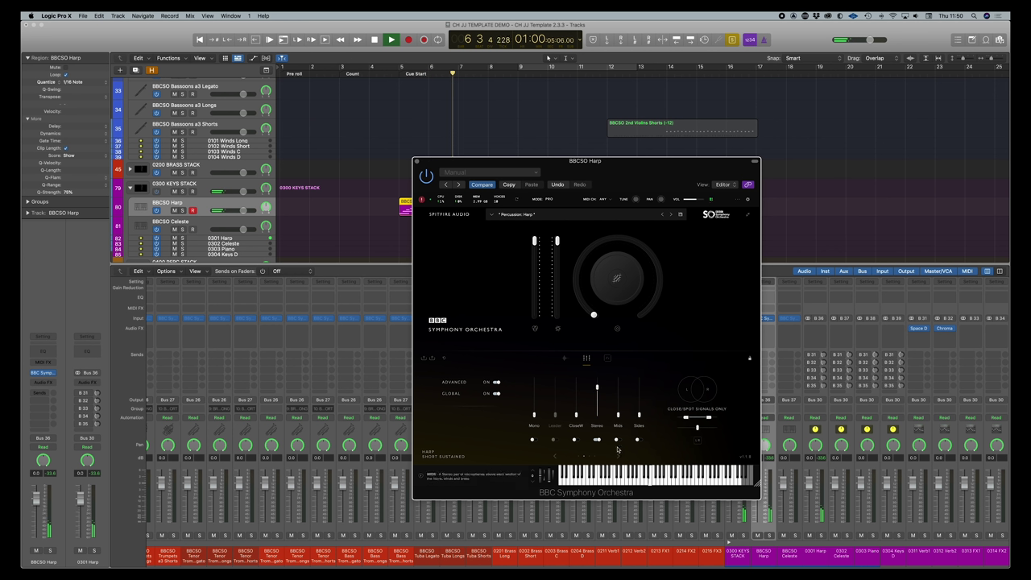
# - Switch to the other mic signal page, audition again, and select the B 31 send
pyautogui.click(554, 457)
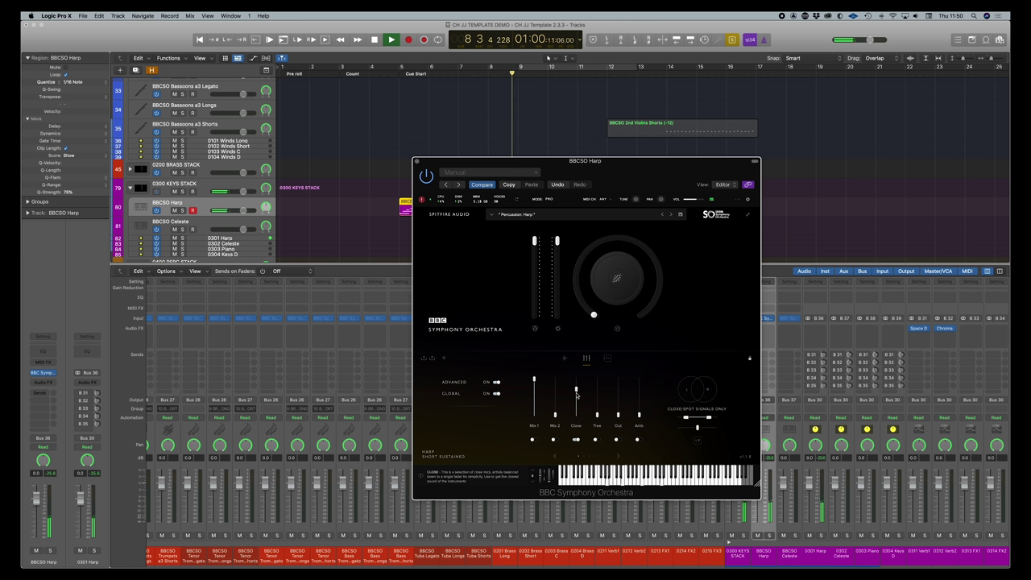
pyautogui.press('space')
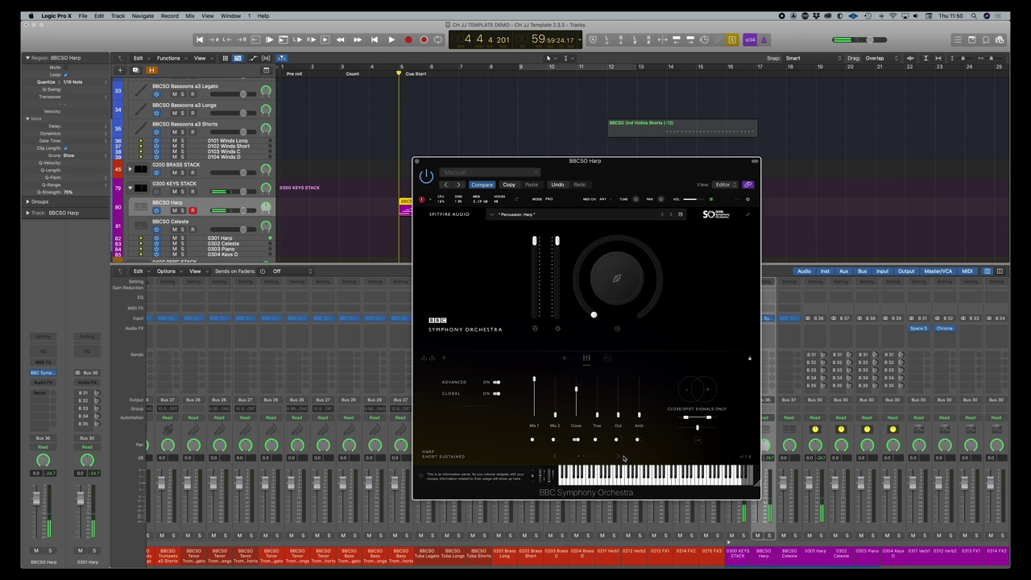
pyautogui.press('space')
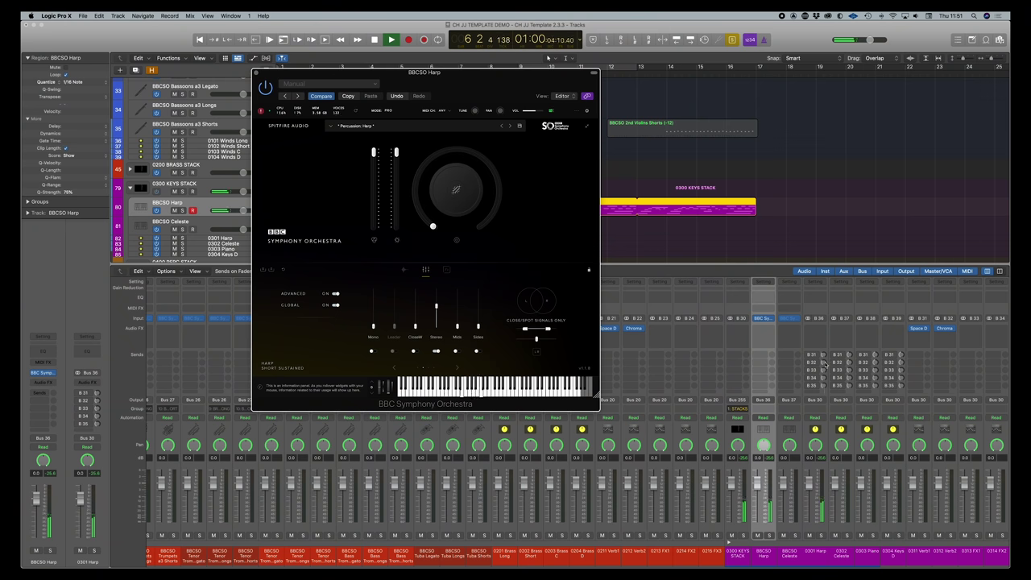
pyautogui.click(813, 355)
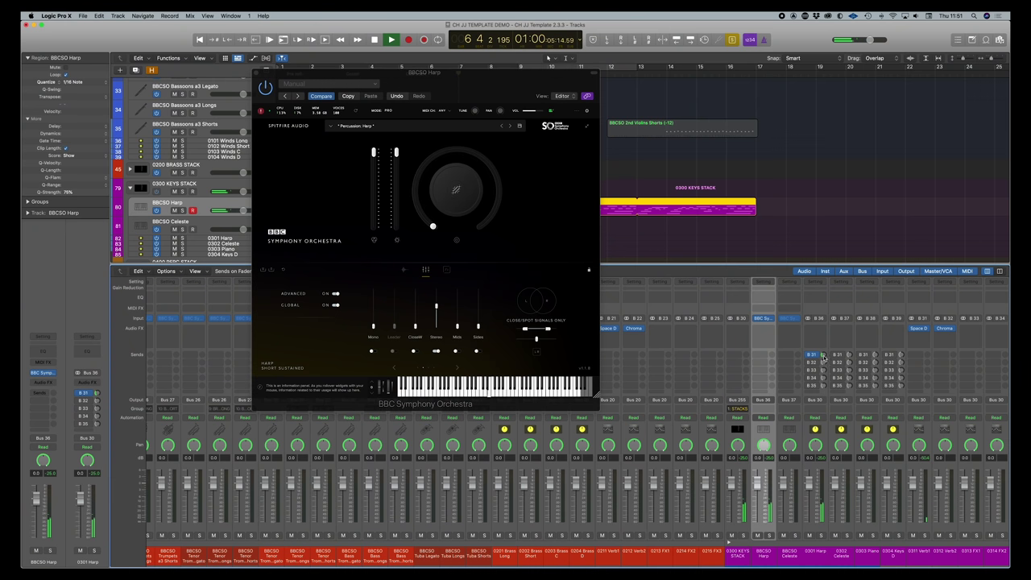
# - Insert a Compressor on the BBCSO Harp channel, audition it, and close its window
pyautogui.click(42, 385)
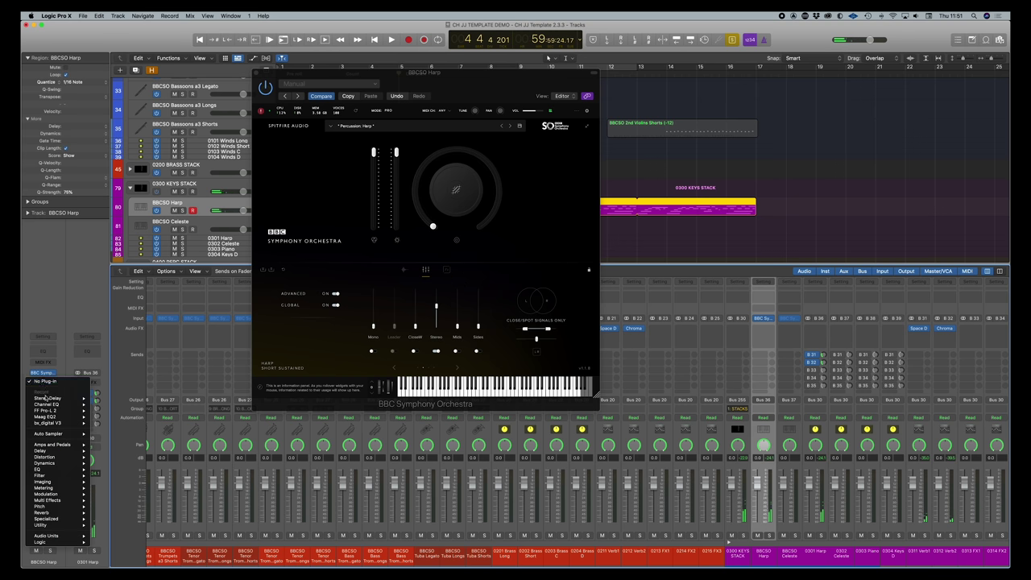
pyautogui.click(30, 349)
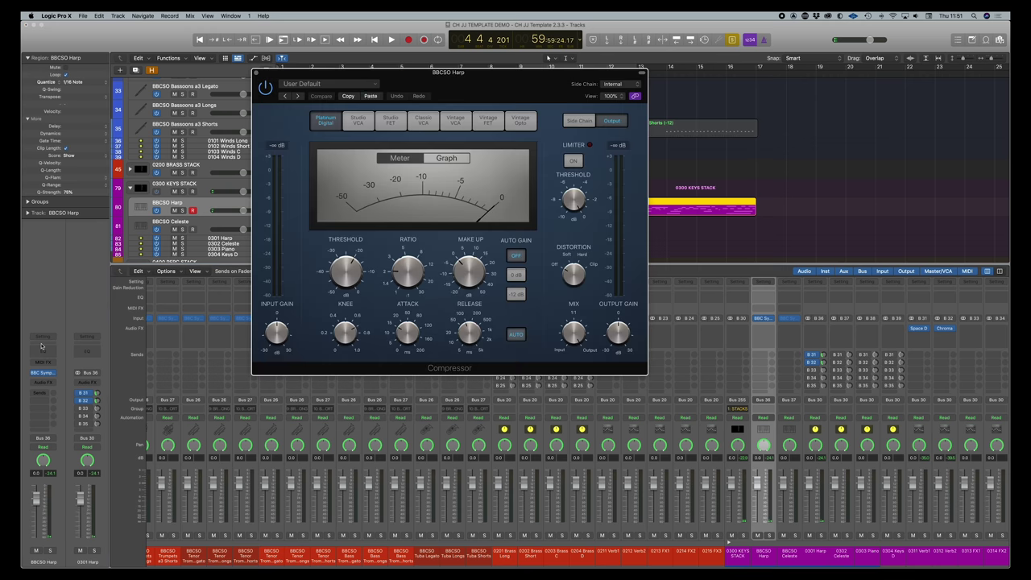
pyautogui.press('space')
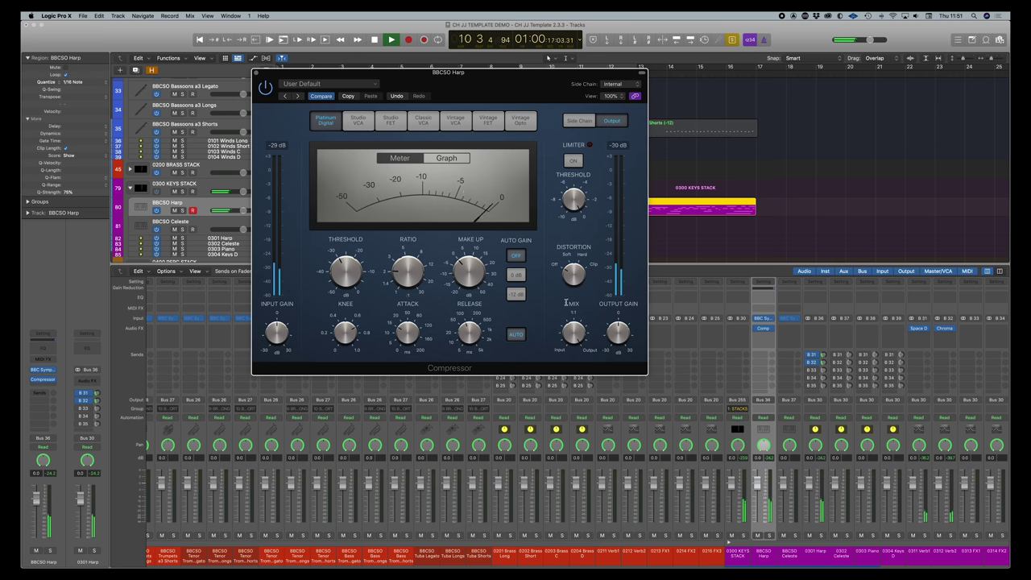
pyautogui.click(259, 76)
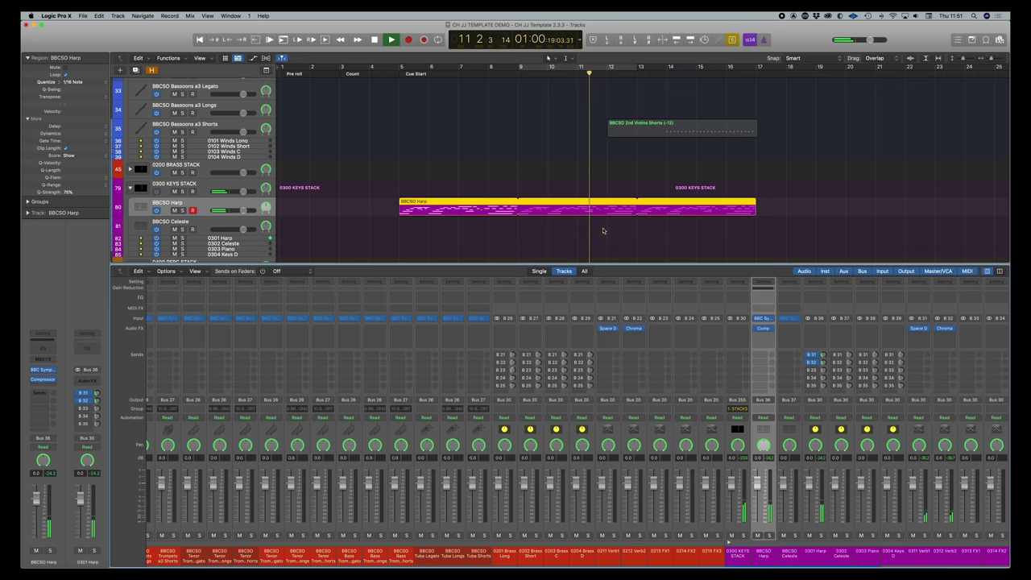
# - Boost Bass Drum 1's Channel EQ low band near 78.5 Hz and raise its 0402 Perc Lo send
pyautogui.scroll(-5, 604, 231)
pyautogui.scroll(2, 603, 231)
pyautogui.press('space')
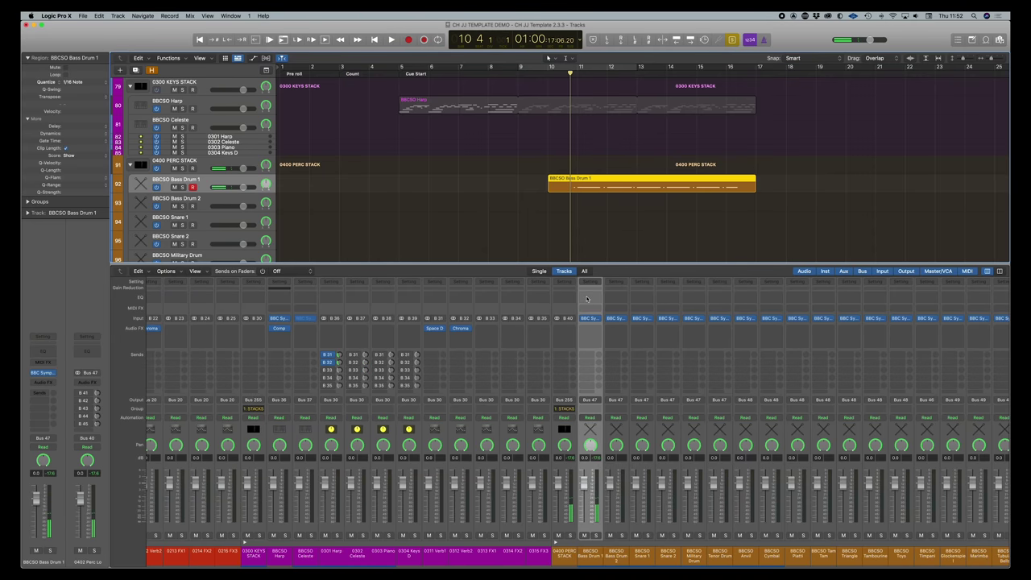
pyautogui.click(586, 299)
pyautogui.press('space')
pyautogui.moveTo(422, 218); pyautogui.dragTo(412, 198)
pyautogui.press('space')
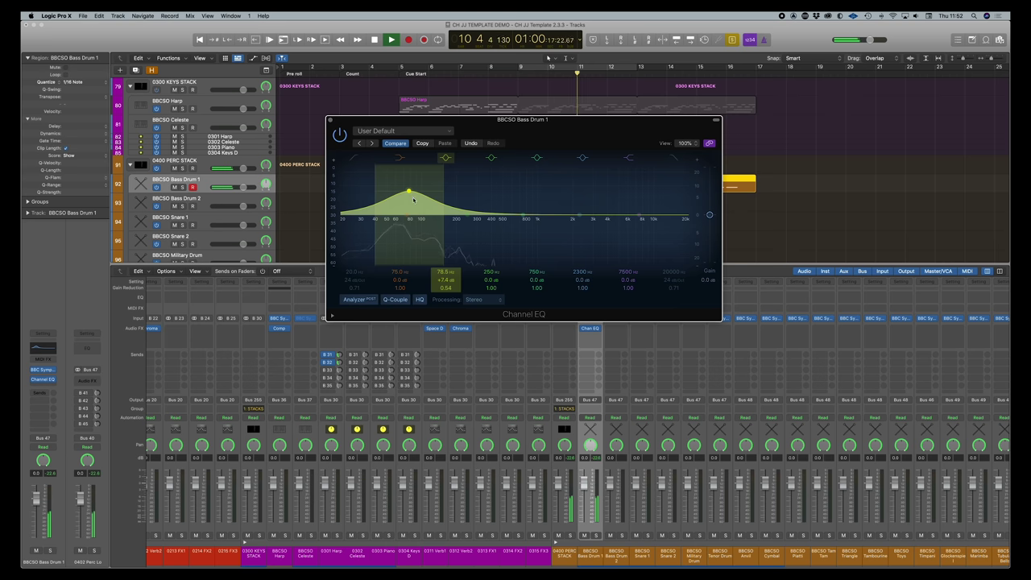
pyautogui.hscroll(5, 728, 377)
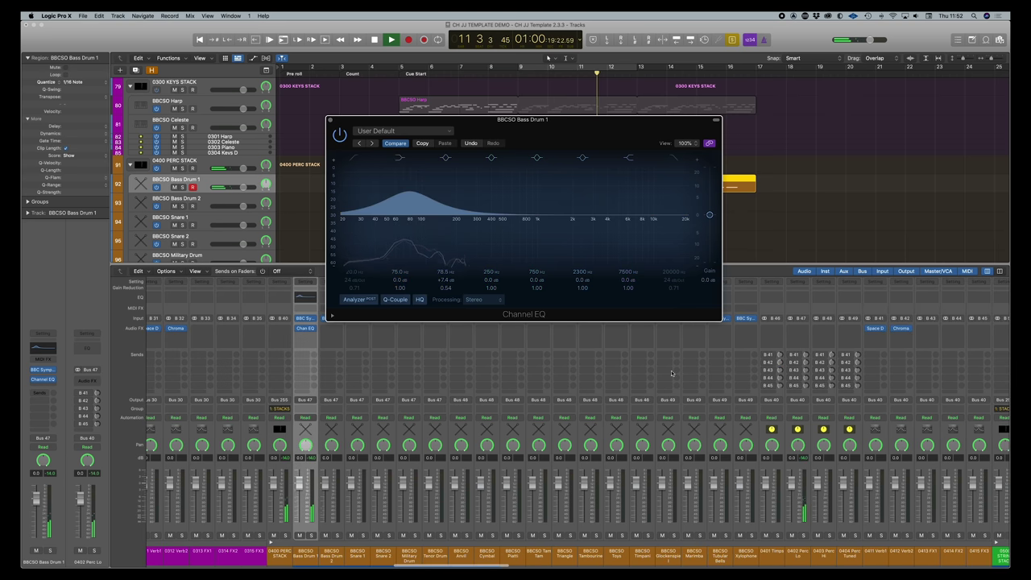
pyautogui.moveTo(804, 356); pyautogui.dragTo(805, 366)
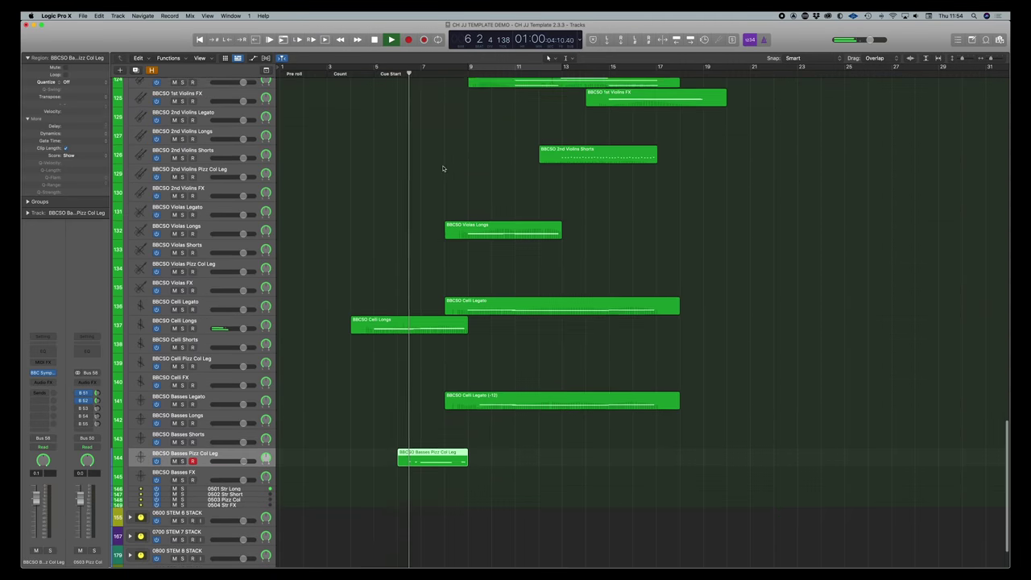
# - Add a Compressor to 0503 Pizz Col with threshold at -32.0 dB, then close it
pyautogui.scroll(-2, 443, 168)
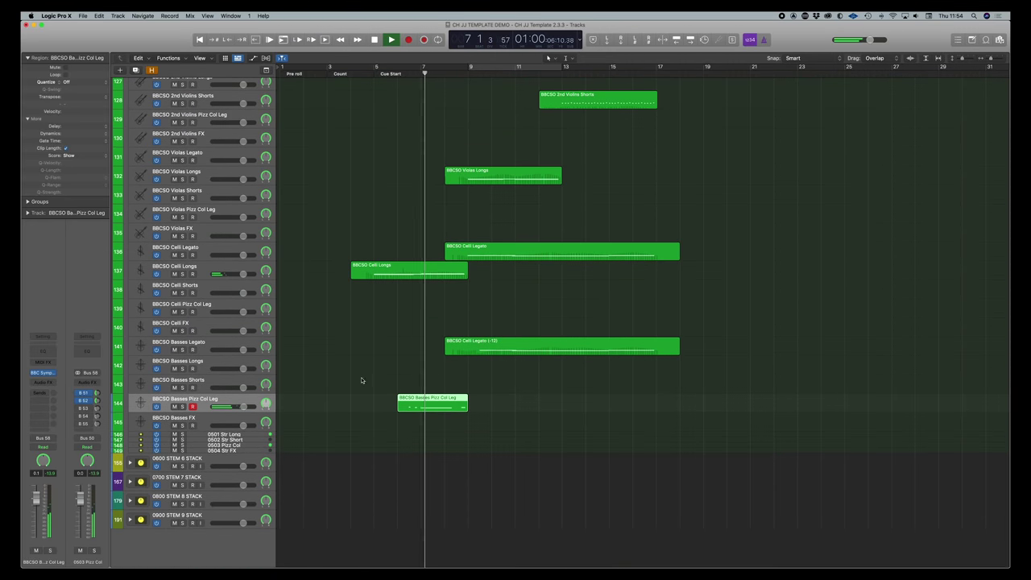
pyautogui.press('space')
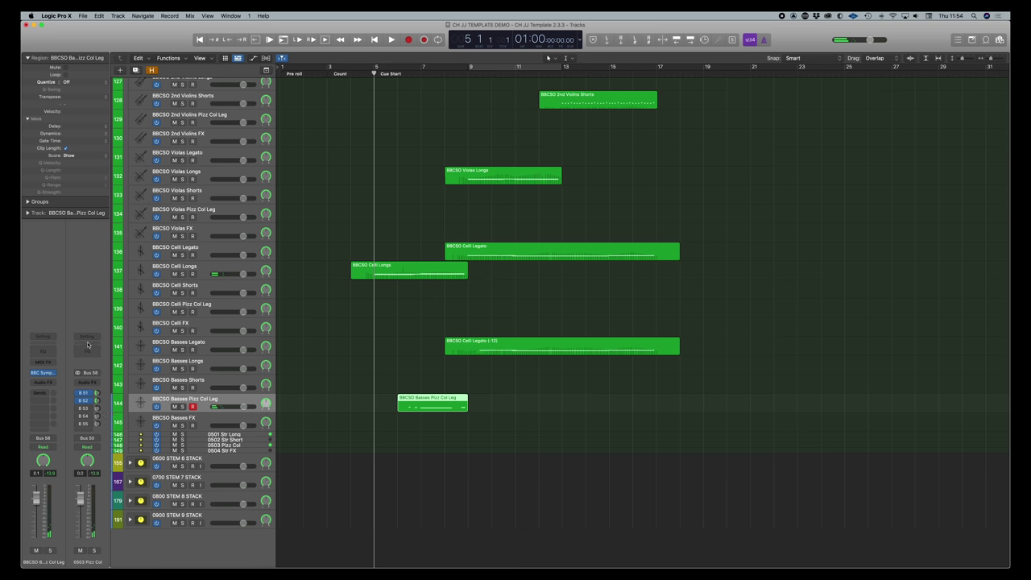
pyautogui.click(88, 345)
pyautogui.press('space')
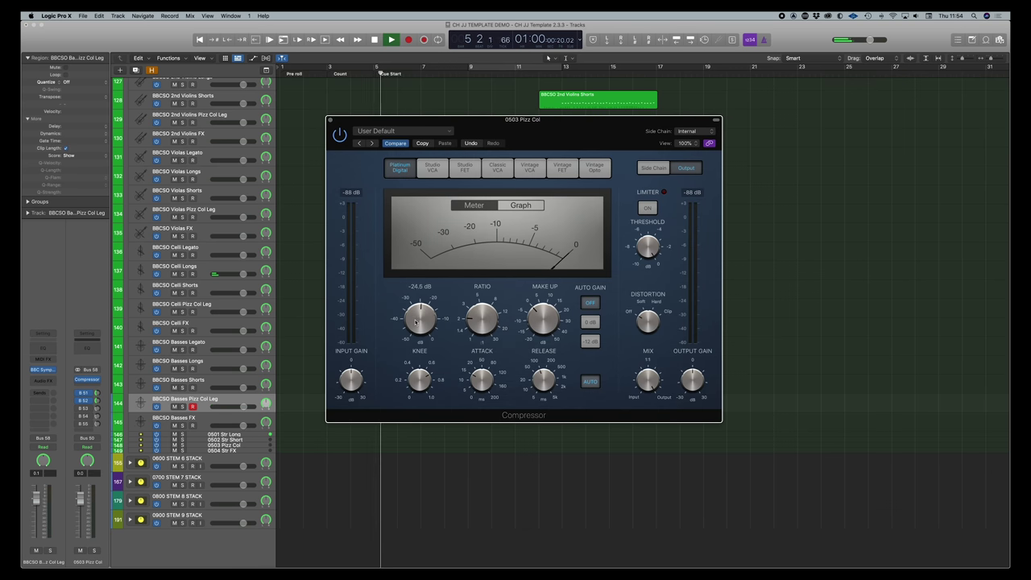
pyautogui.moveTo(416, 320); pyautogui.dragTo(412, 340)
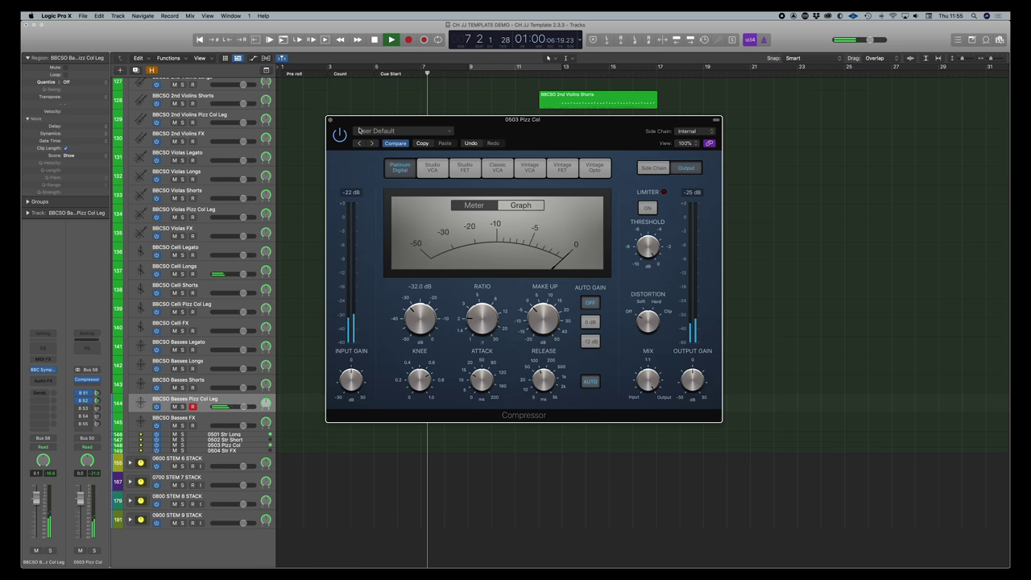
pyautogui.press('super+w')
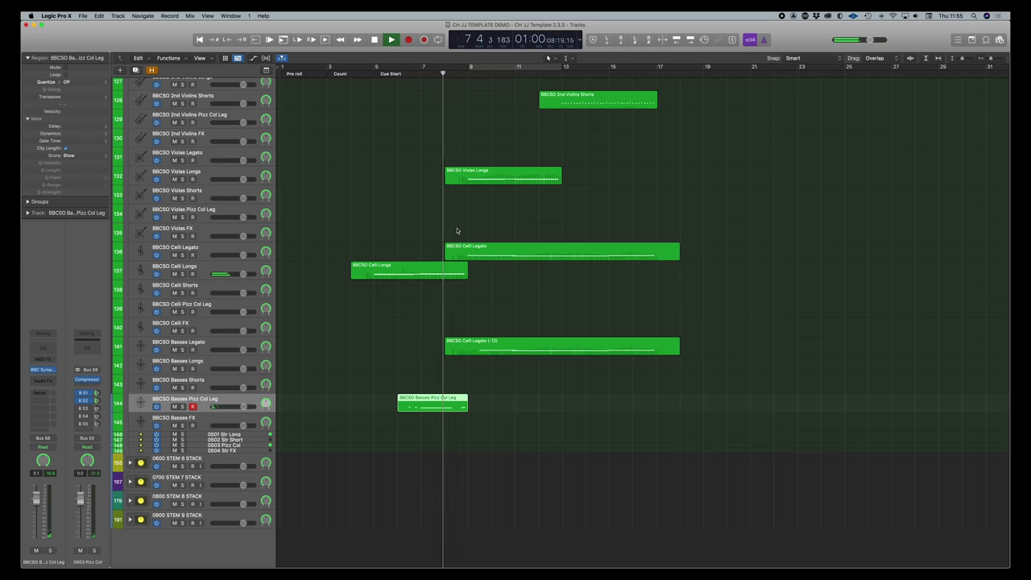
pyautogui.scroll(15, 457, 231)
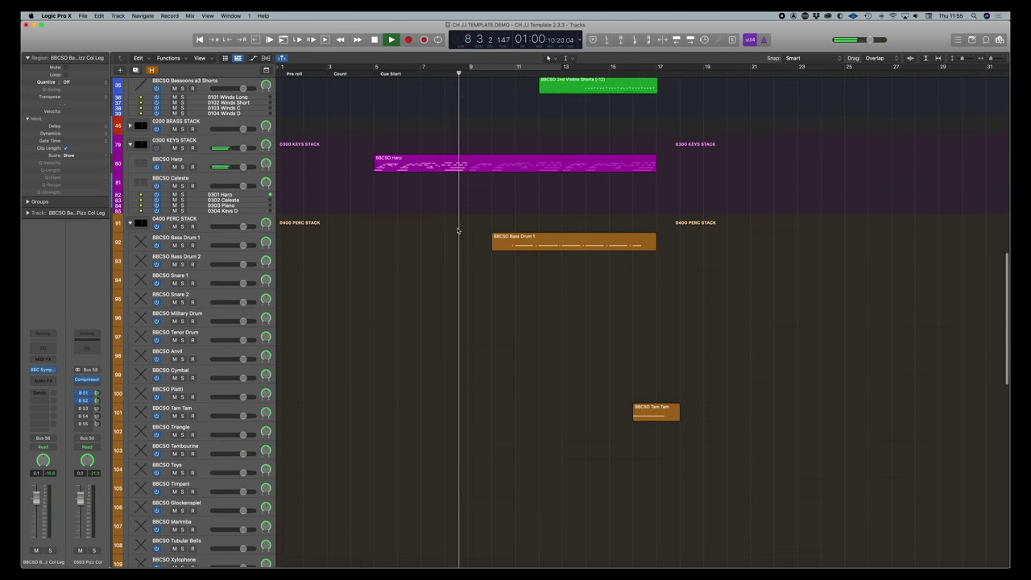
pyautogui.scroll(8, 457, 231)
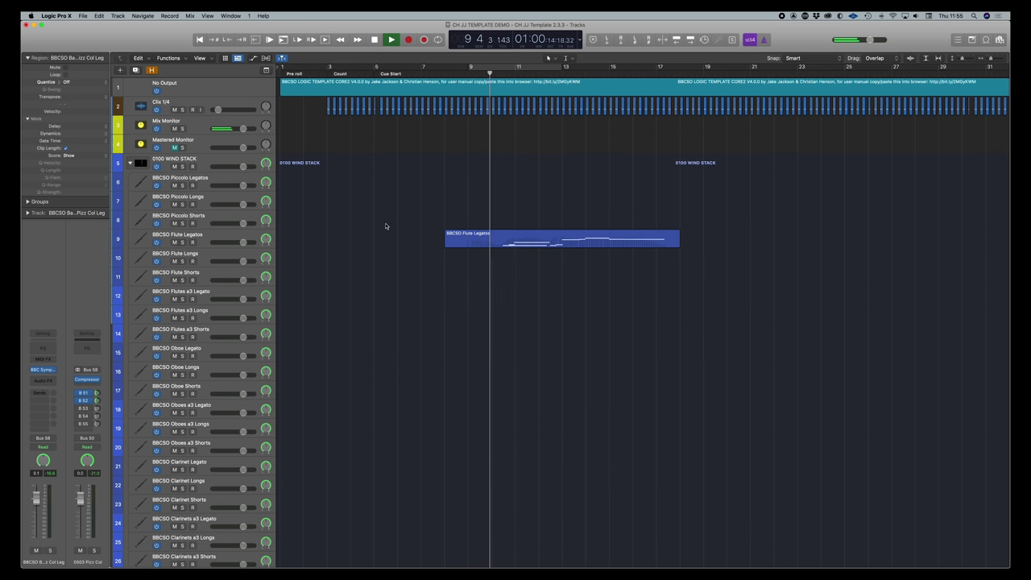
# - Open the Mixer and check the Mix channel's Compressor, then close its window
pyautogui.press('x')
pyautogui.hscroll(5, 810, 482)
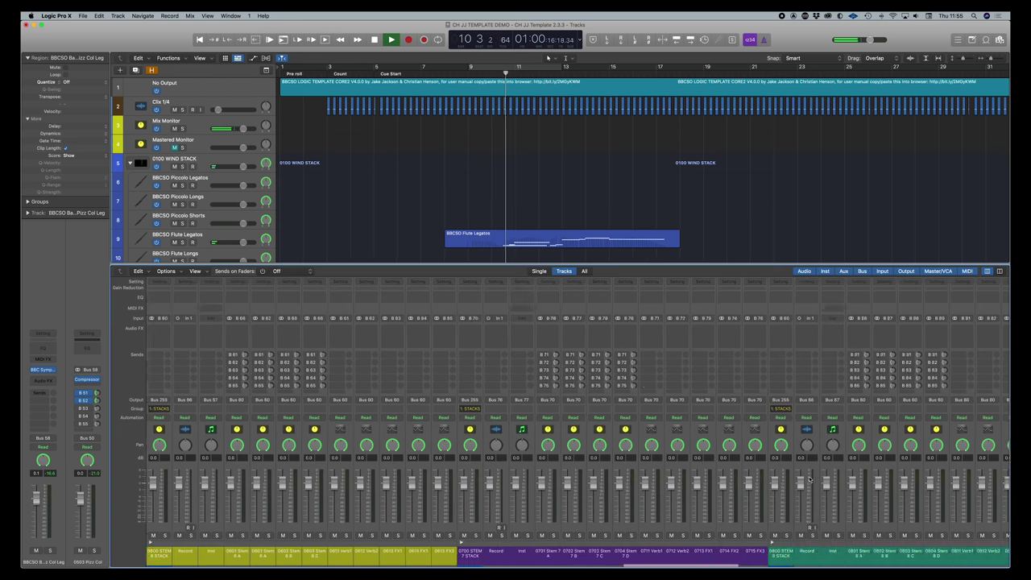
pyautogui.hscroll(10, 810, 481)
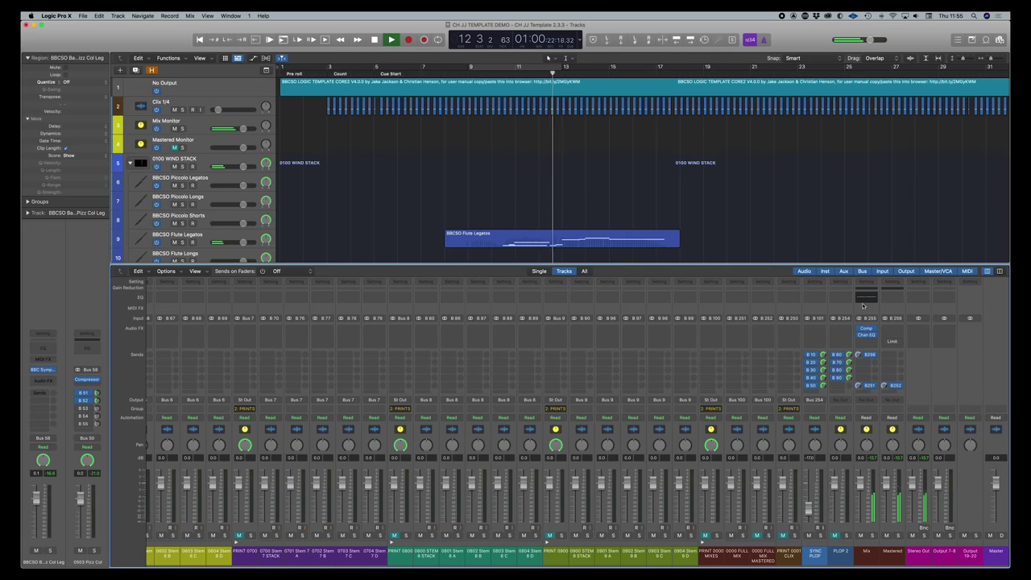
pyautogui.click(867, 347)
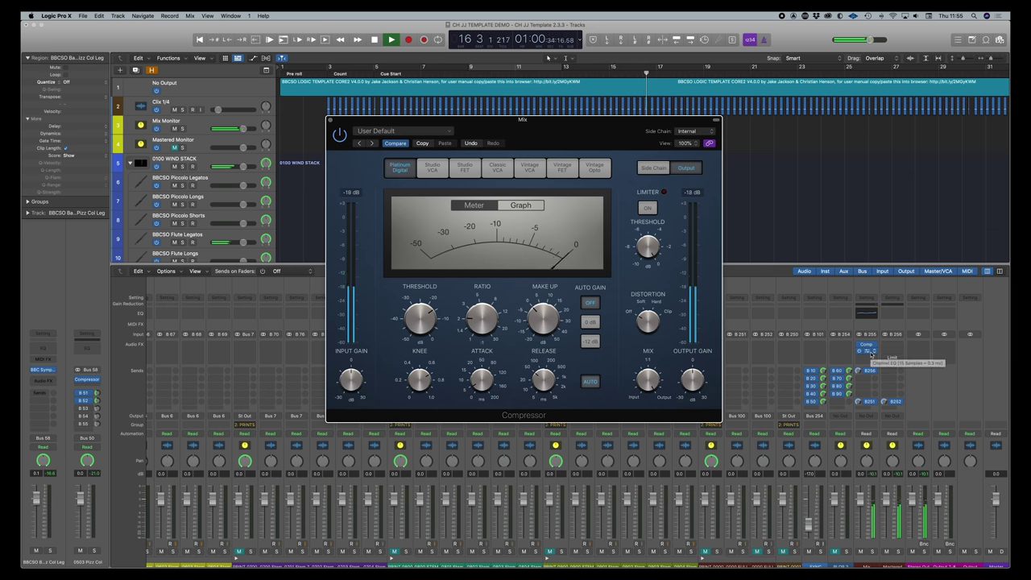
pyautogui.click(330, 120)
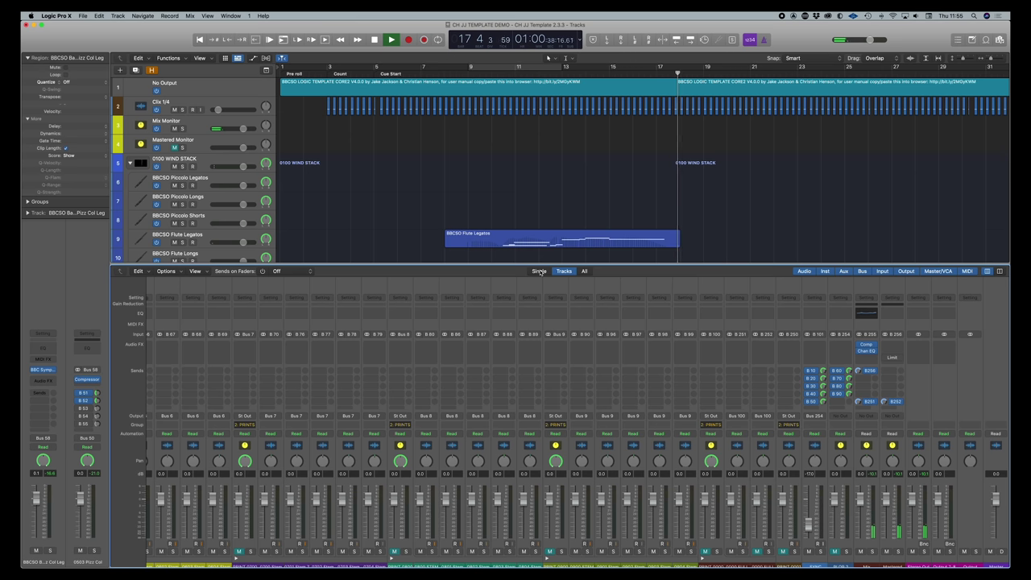
# - Stop playback, close the Mixer, and reveal the hidden PRINT stem tracks
pyautogui.press('space')
pyautogui.press('x')
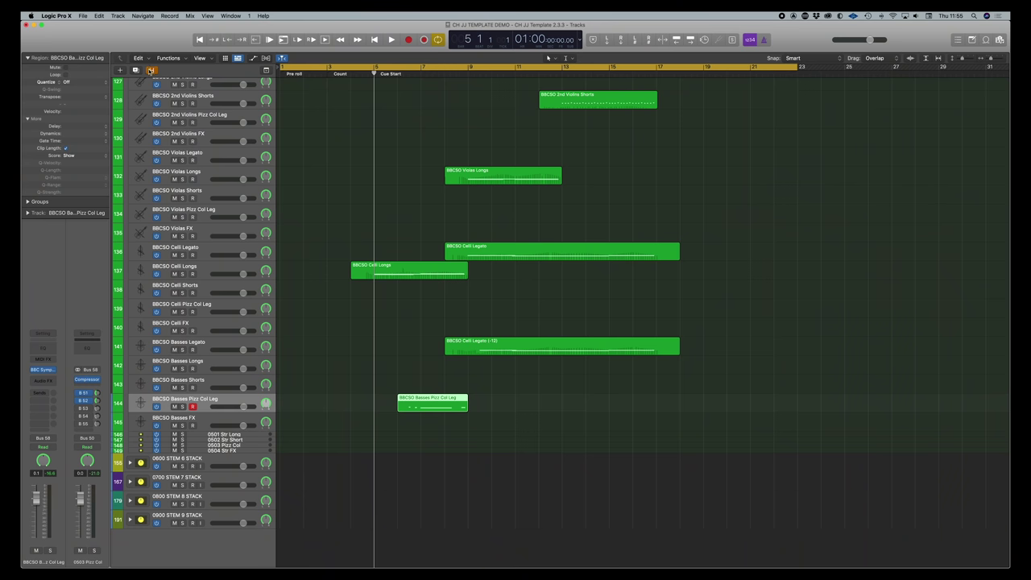
pyautogui.click(150, 70)
pyautogui.scroll(-8, 393, 315)
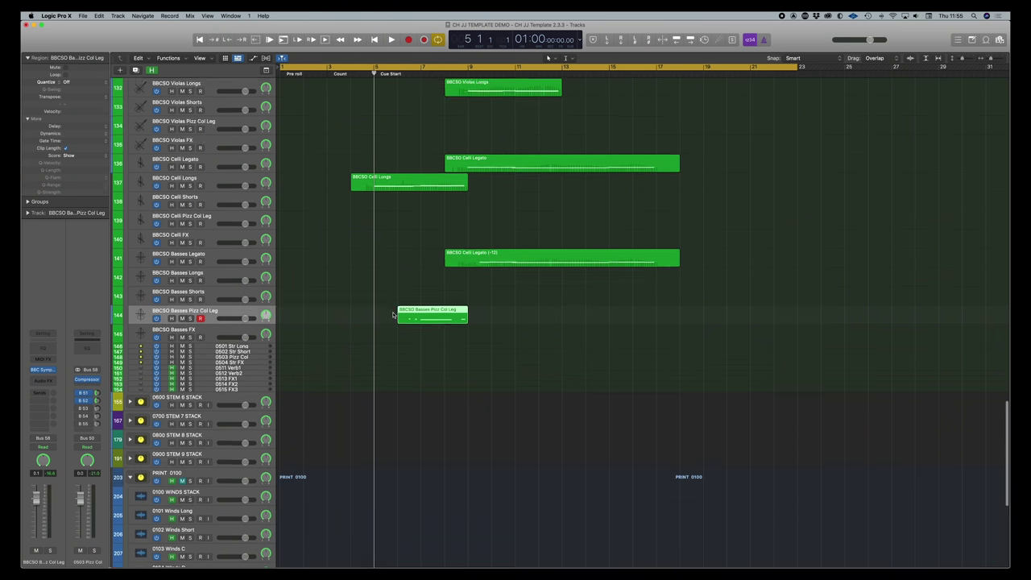
pyautogui.scroll(-10, 393, 315)
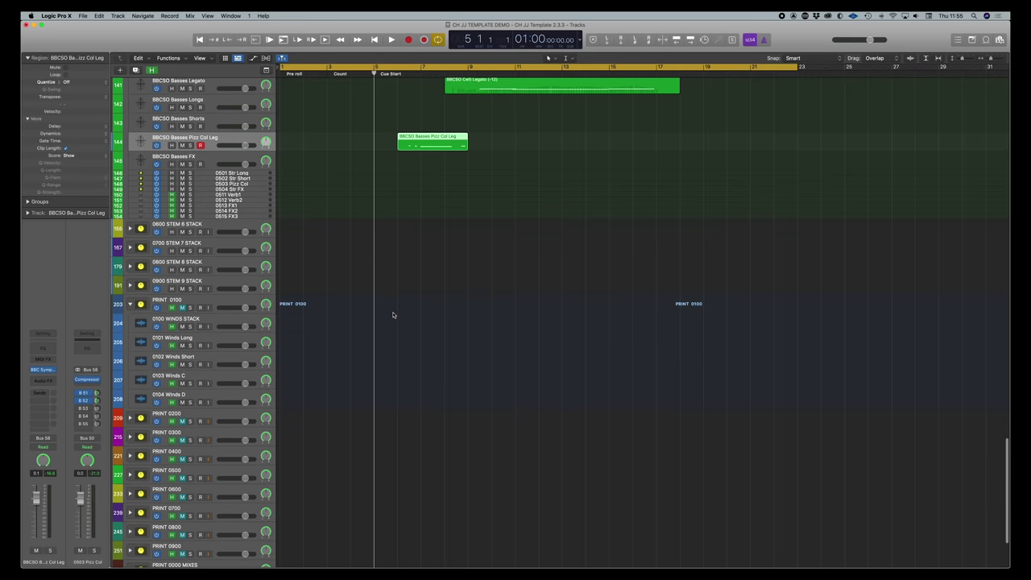
pyautogui.scroll(-2, 393, 315)
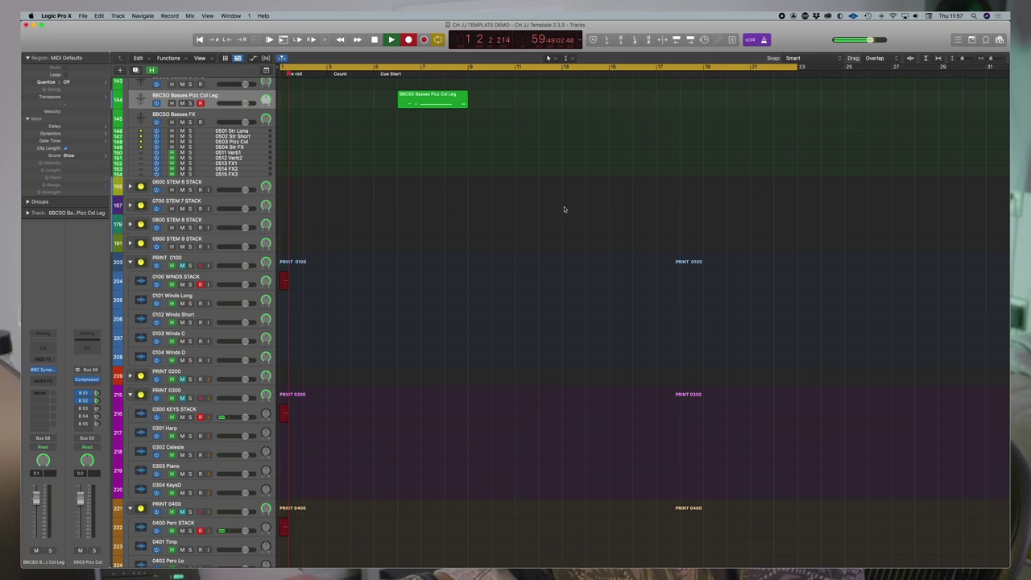
# - Scroll through the stem and full mix print tracks while recording runs to about bar 20
pyautogui.scroll(-3, 564, 209)
pyautogui.scroll(-10, 564, 210)
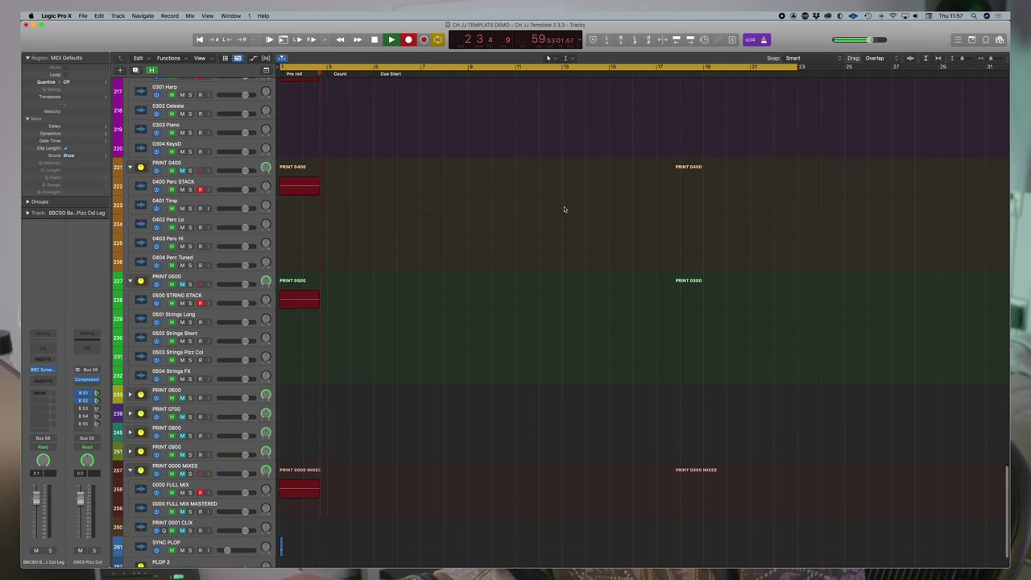
pyautogui.scroll(20, 551, 220)
pyautogui.scroll(10, 551, 220)
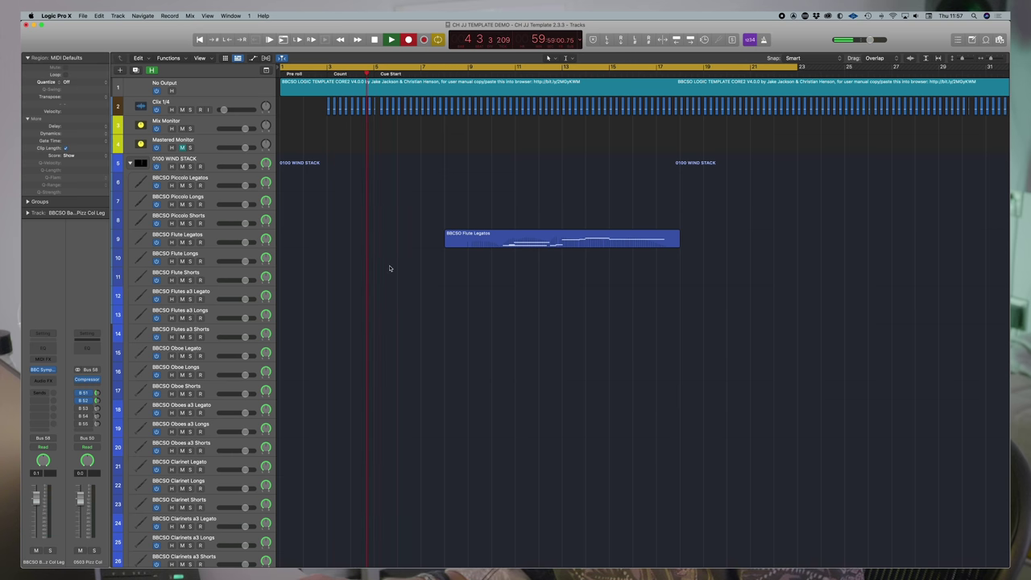
pyautogui.scroll(-20, 390, 268)
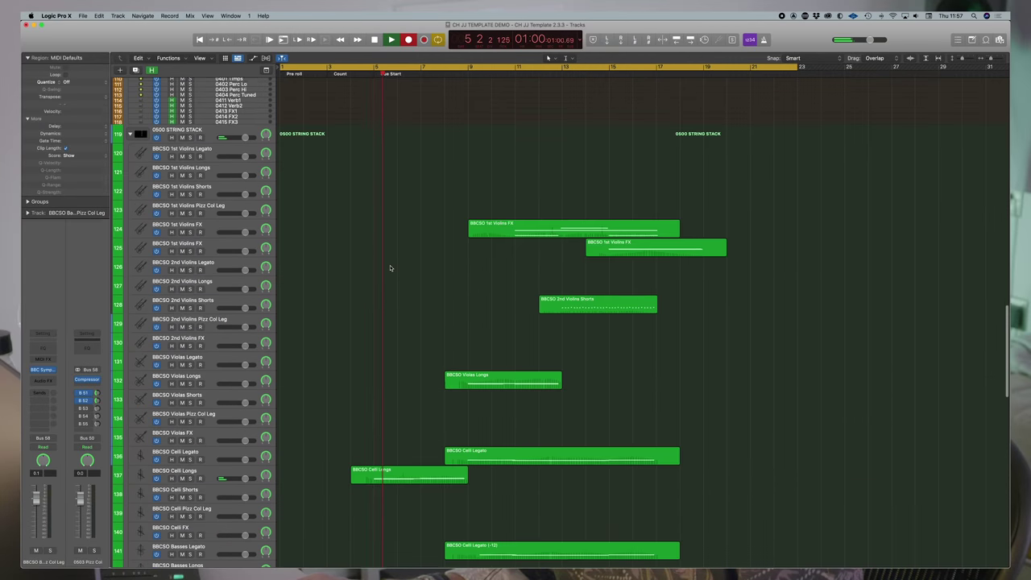
pyautogui.scroll(-20, 390, 268)
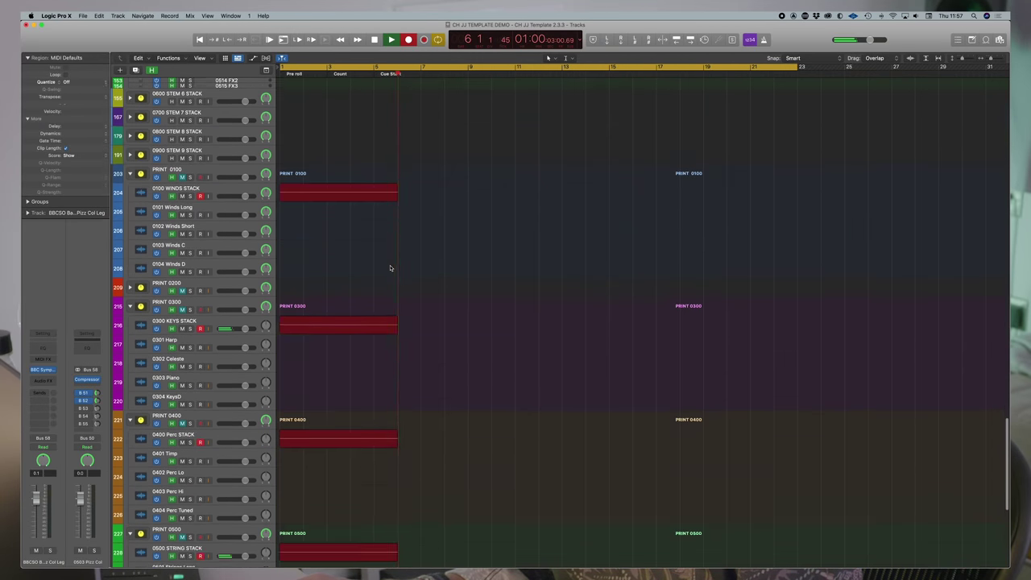
pyautogui.scroll(-10, 390, 268)
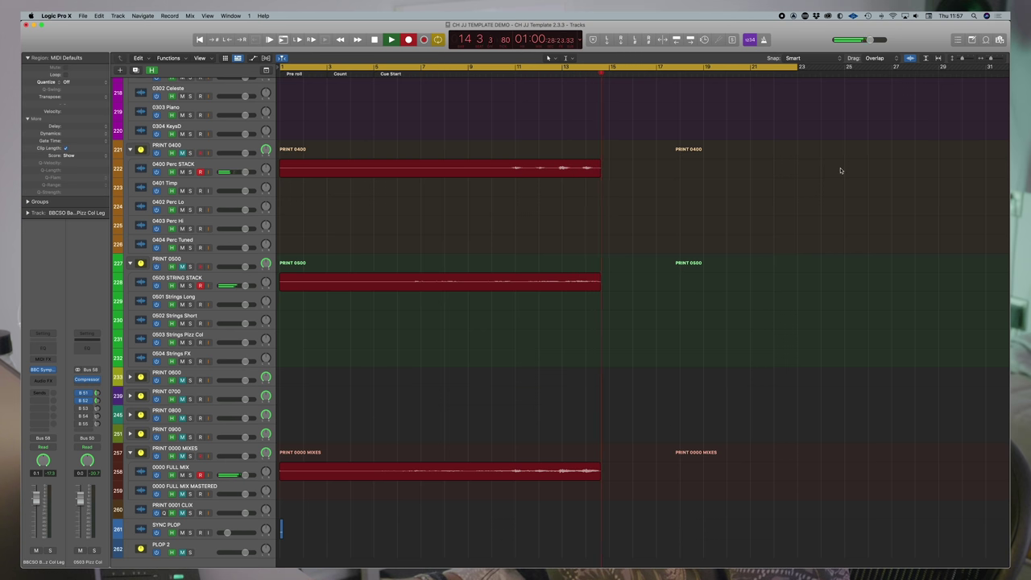
pyautogui.scroll(3, 841, 170)
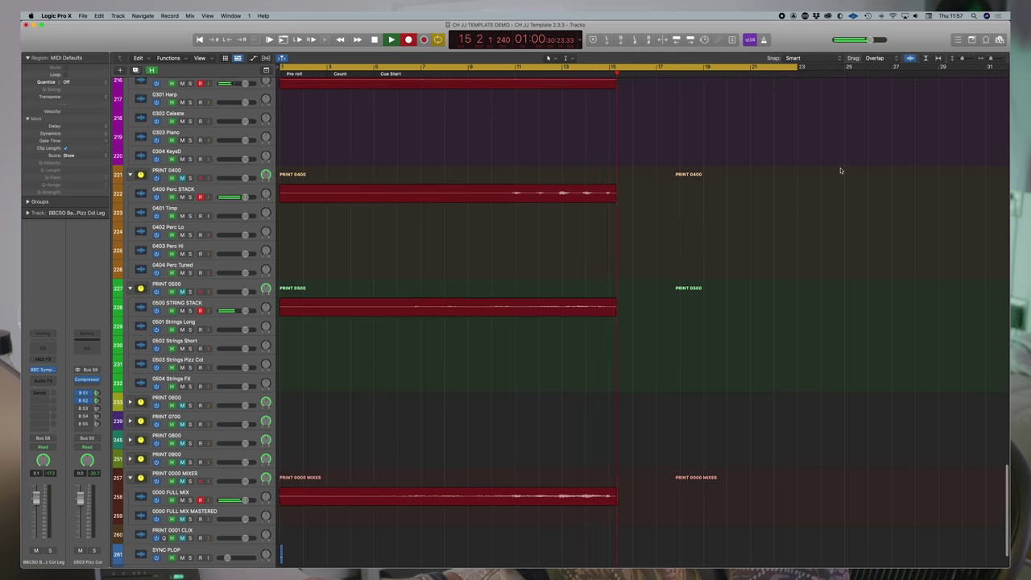
pyautogui.scroll(3, 841, 170)
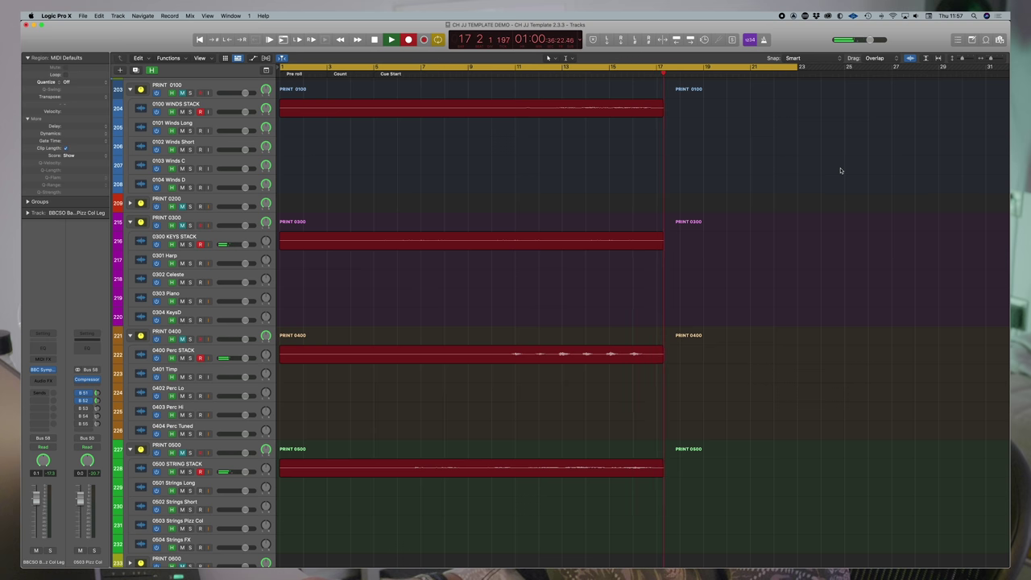
pyautogui.scroll(-3, 841, 170)
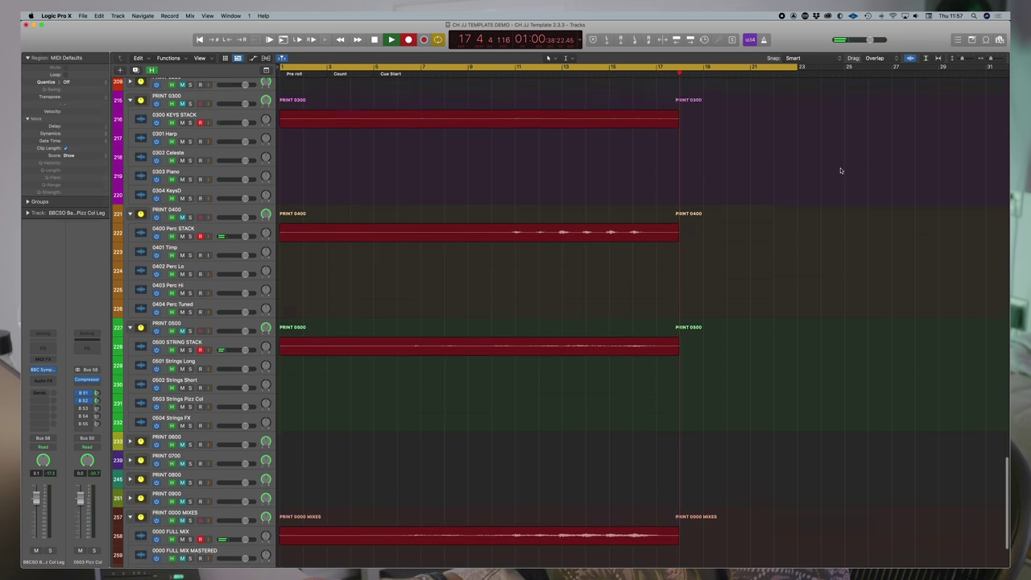
pyautogui.scroll(-1, 840, 170)
pyautogui.scroll(-1, 840, 170)
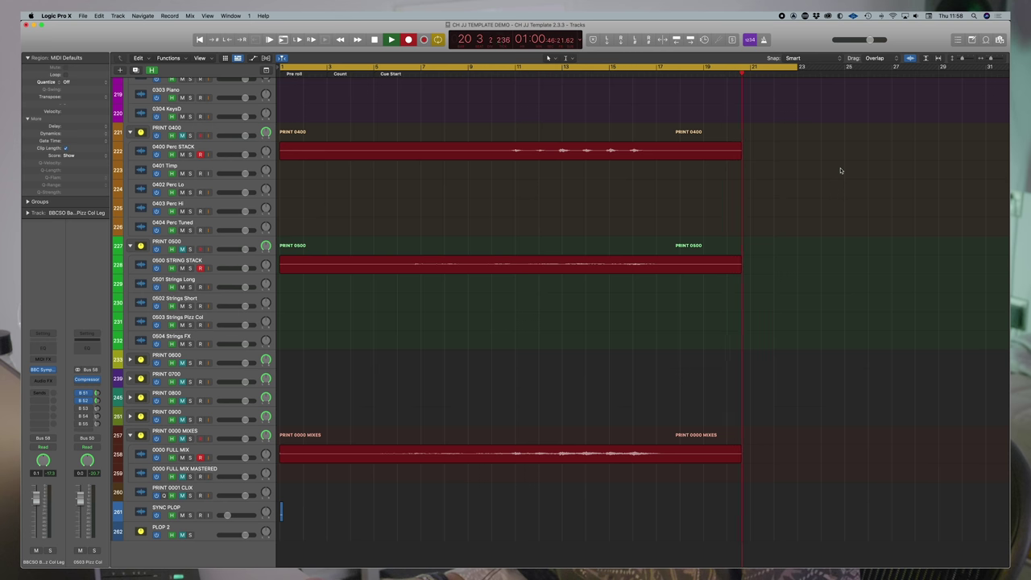
# - Stop recording the printed stems, review the regions, and switch to Finder
pyautogui.press('space')
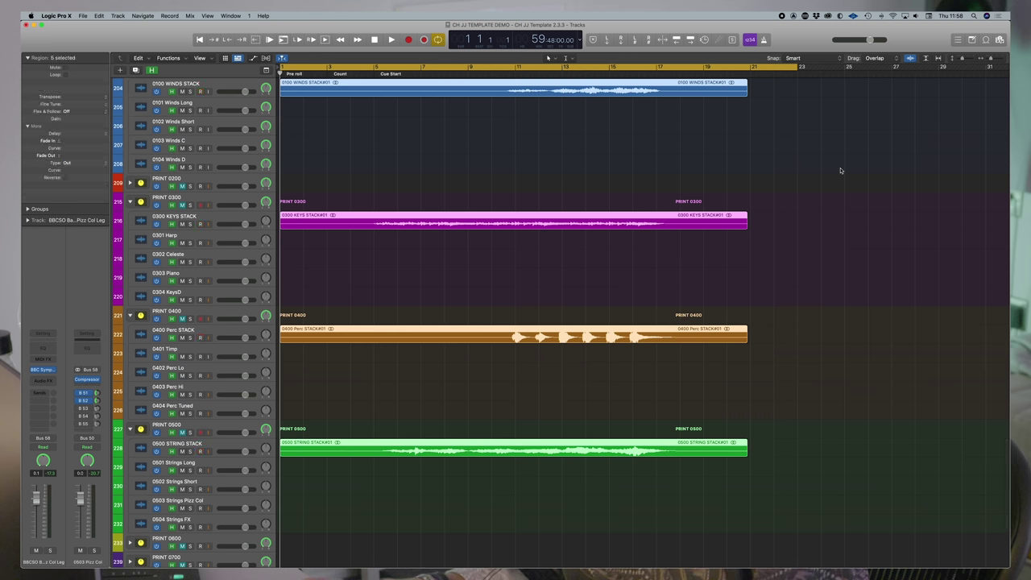
pyautogui.press('super+Tab')
pyautogui.scroll(-3, 840, 170)
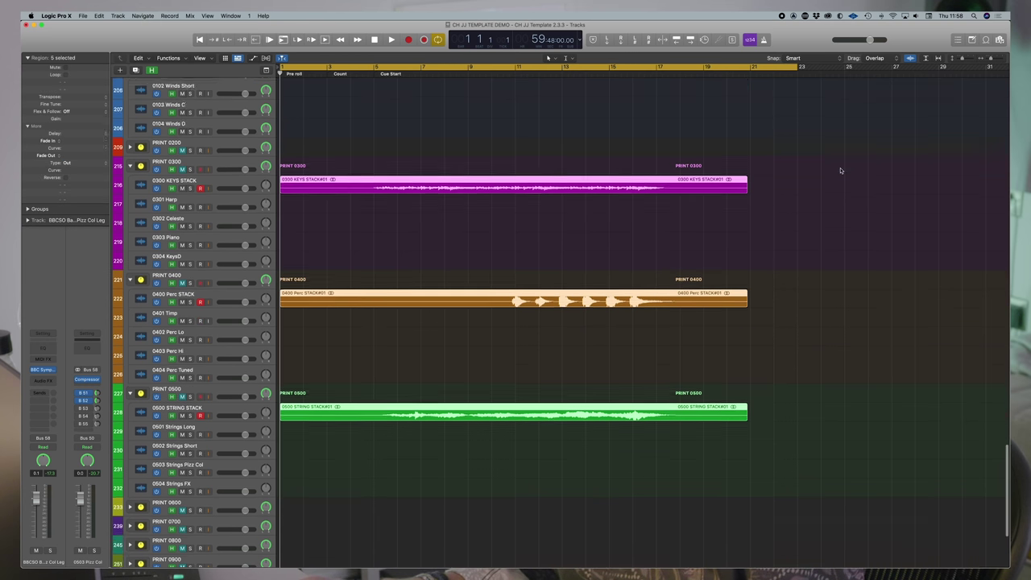
pyautogui.scroll(-5, 841, 170)
pyautogui.scroll(8, 841, 170)
pyautogui.press('super+Tab')
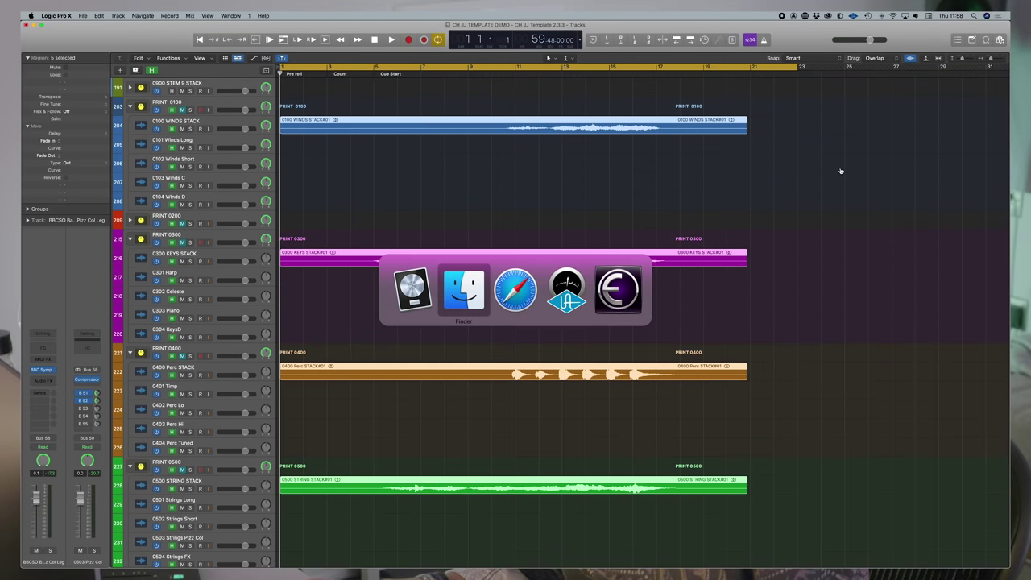